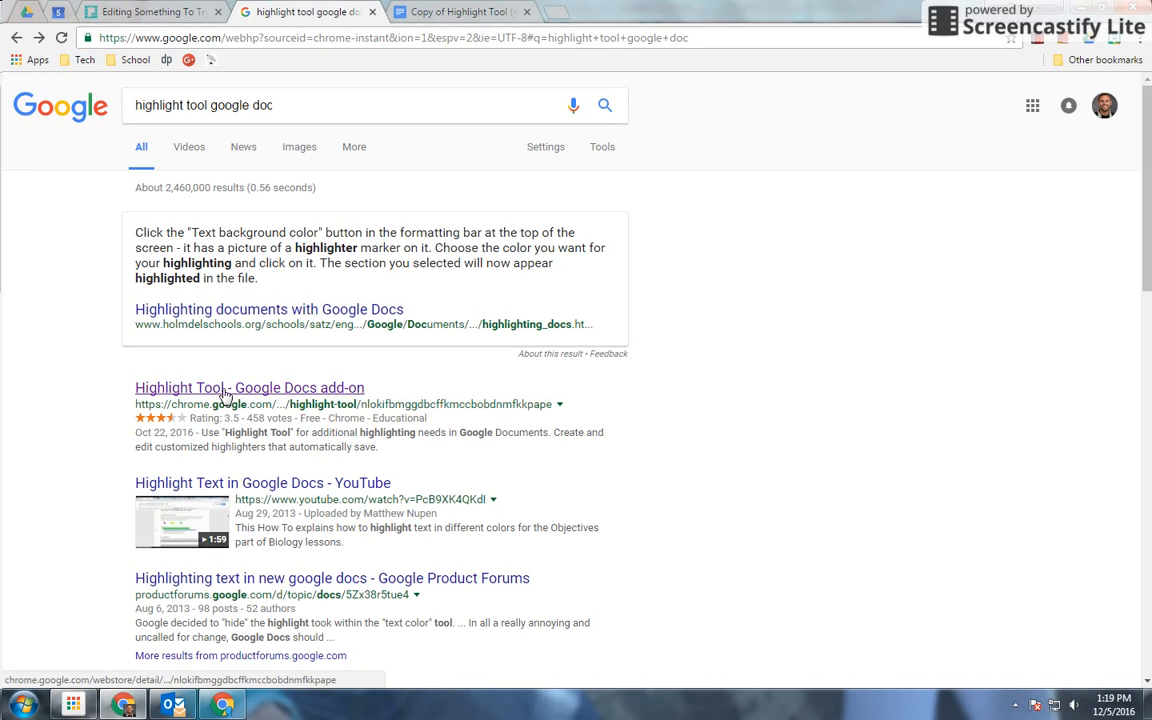
# - Open the Highlight Tool add-on page from the search results to view it, and close it
pyautogui.click(313, 384)
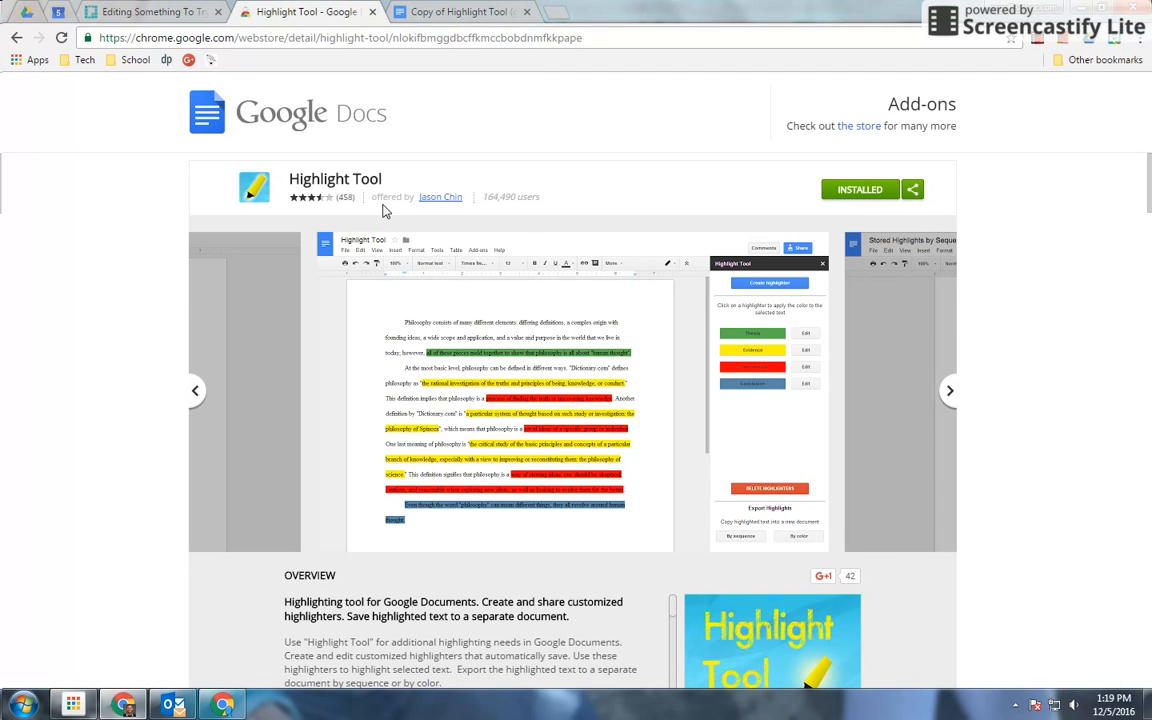
pyautogui.click(371, 13)
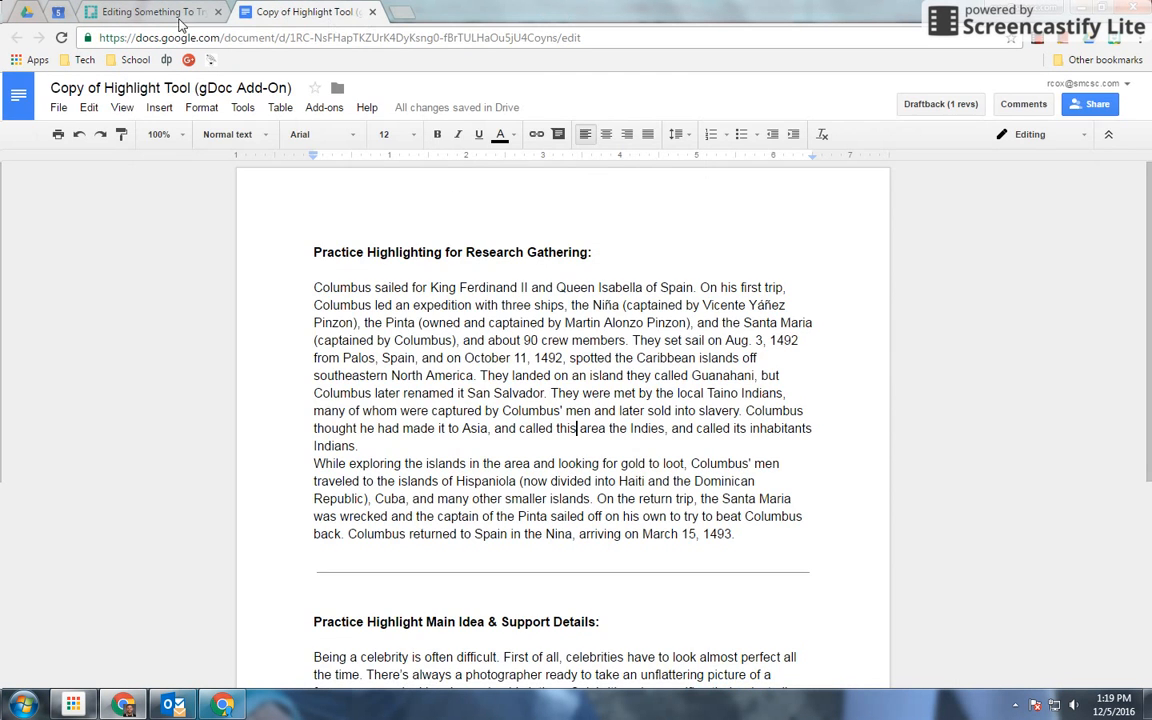
# - Open the document copy link in the "Something New To Try" infographic and look over the practice document
pyautogui.click(140, 12)
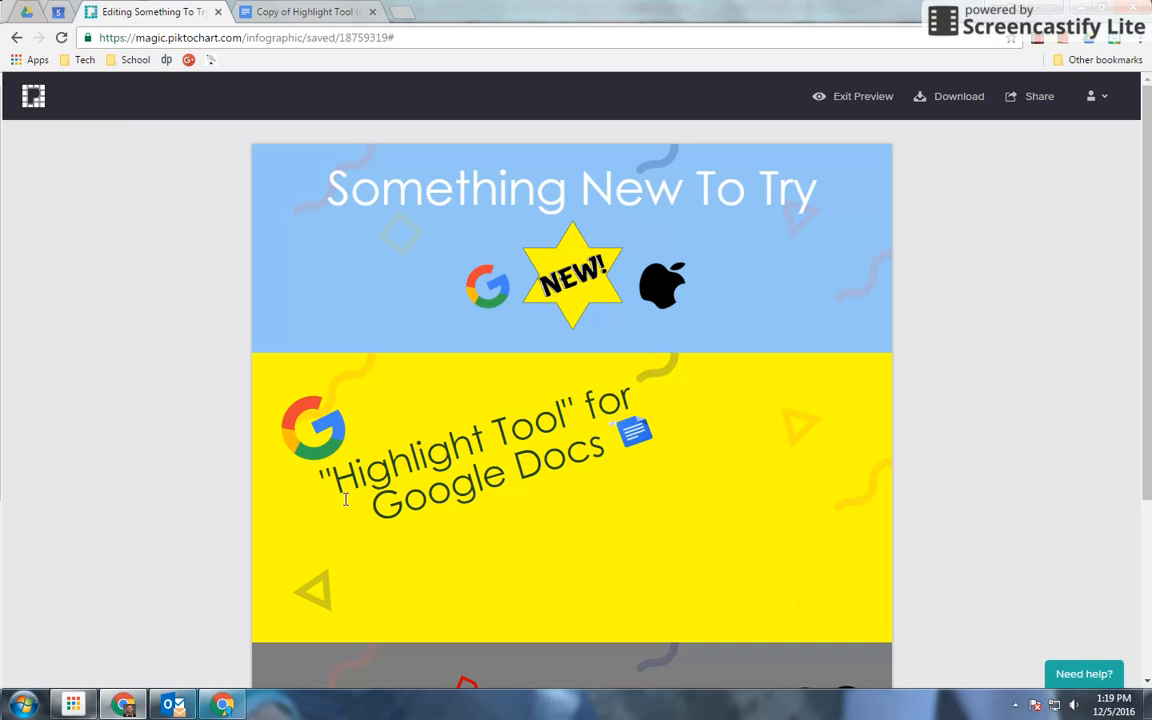
pyautogui.click(637, 444)
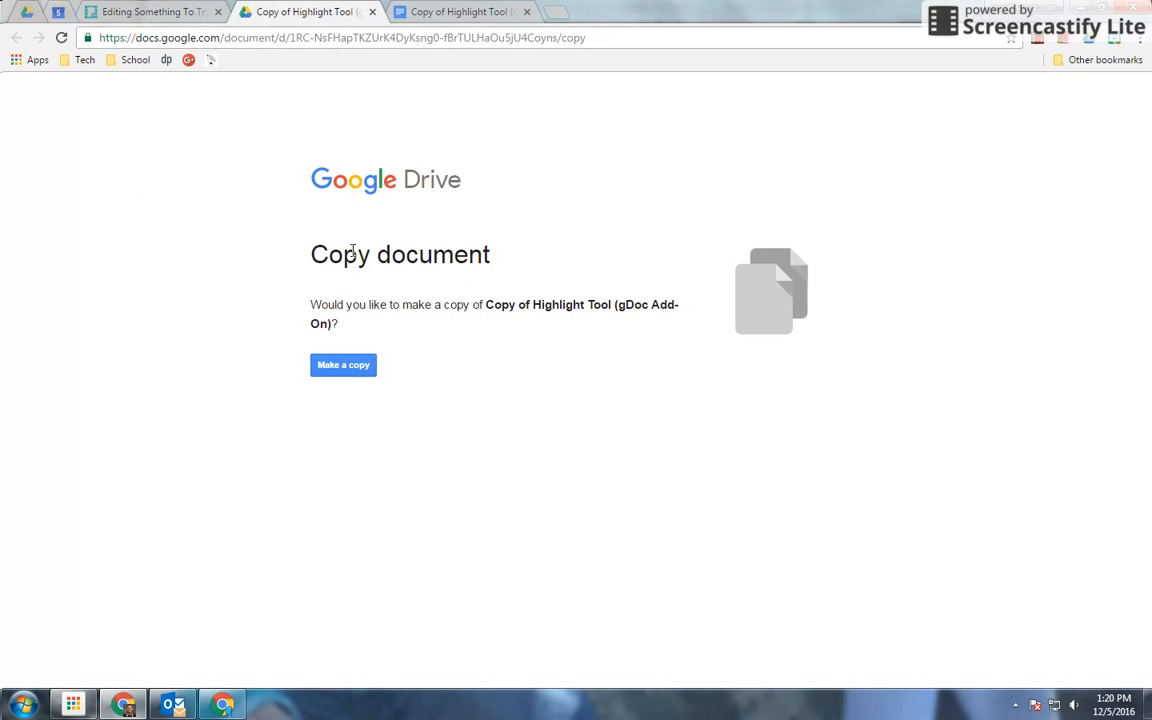
pyautogui.click(474, 10)
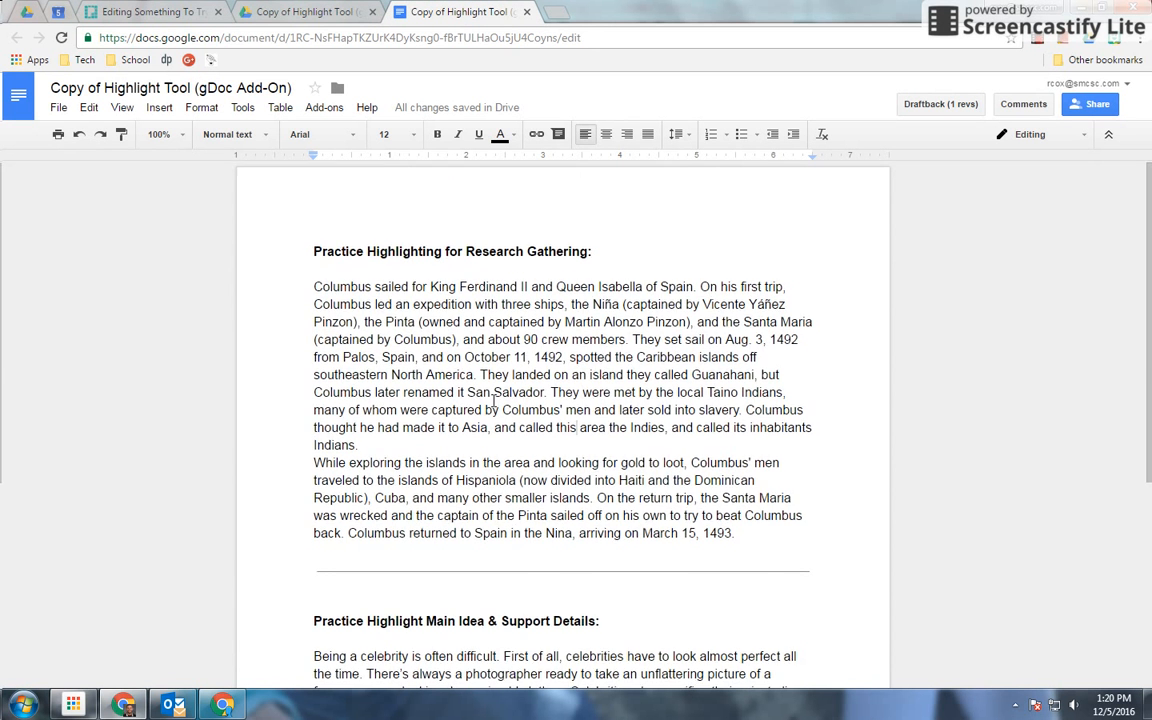
pyautogui.scroll(-3, 490, 405)
pyautogui.scroll(3, 486, 401)
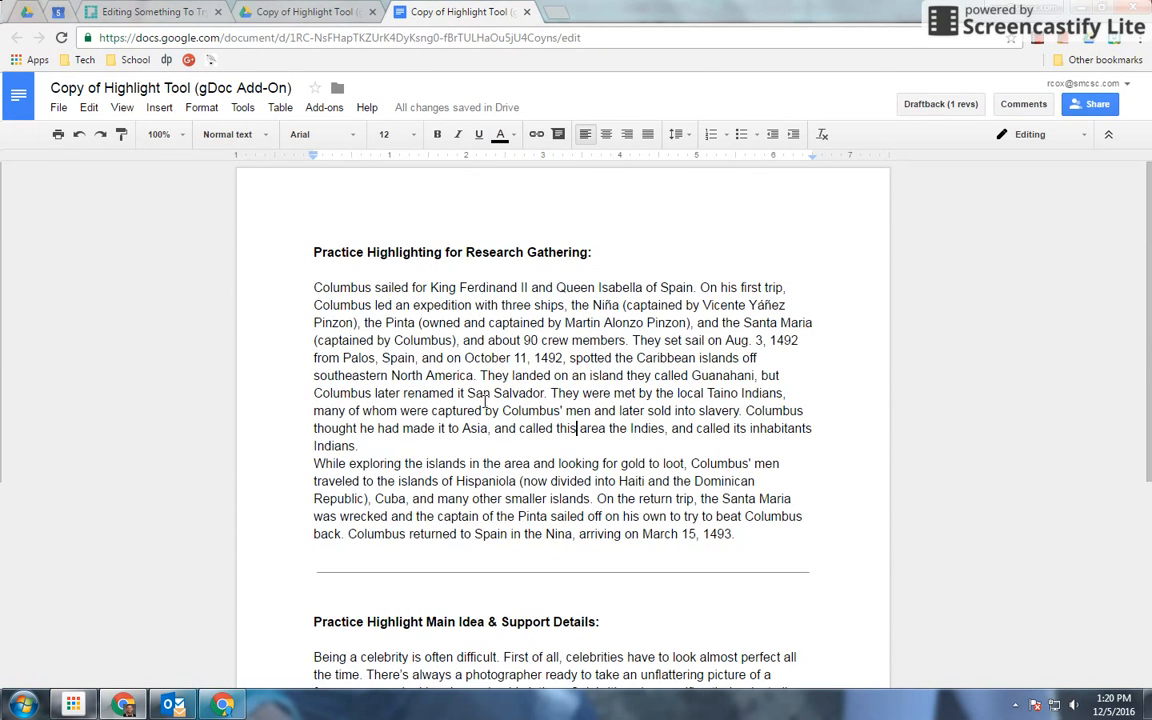
pyautogui.click(293, 9)
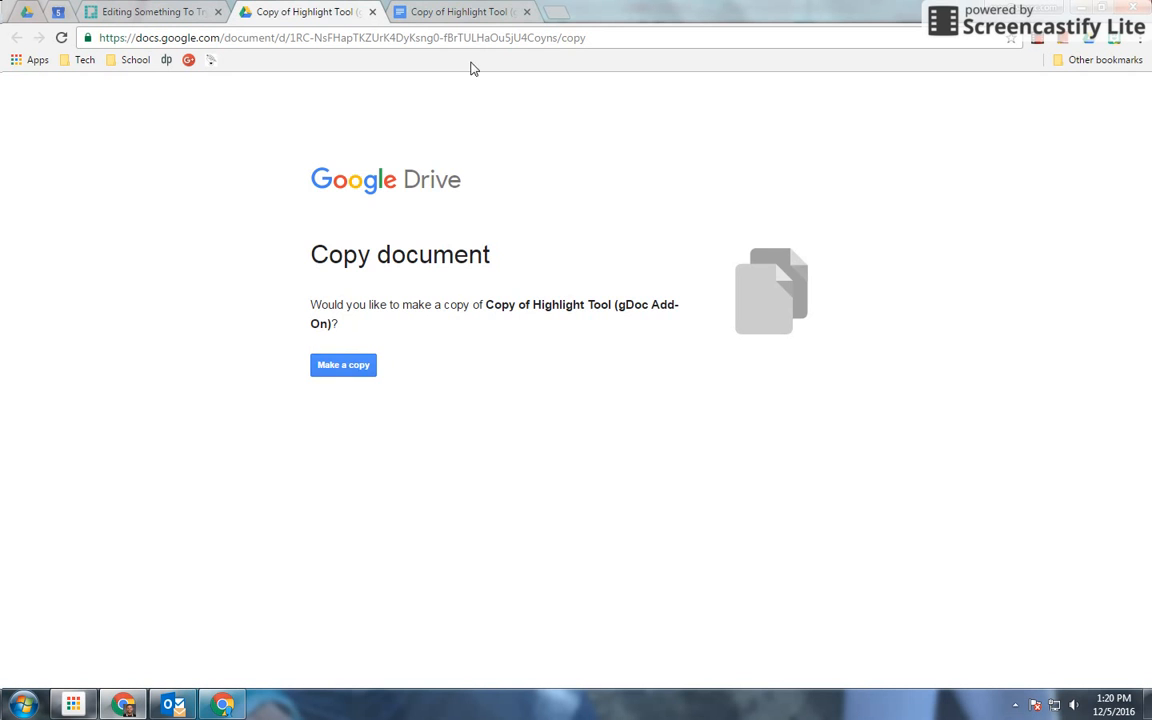
pyautogui.click(470, 13)
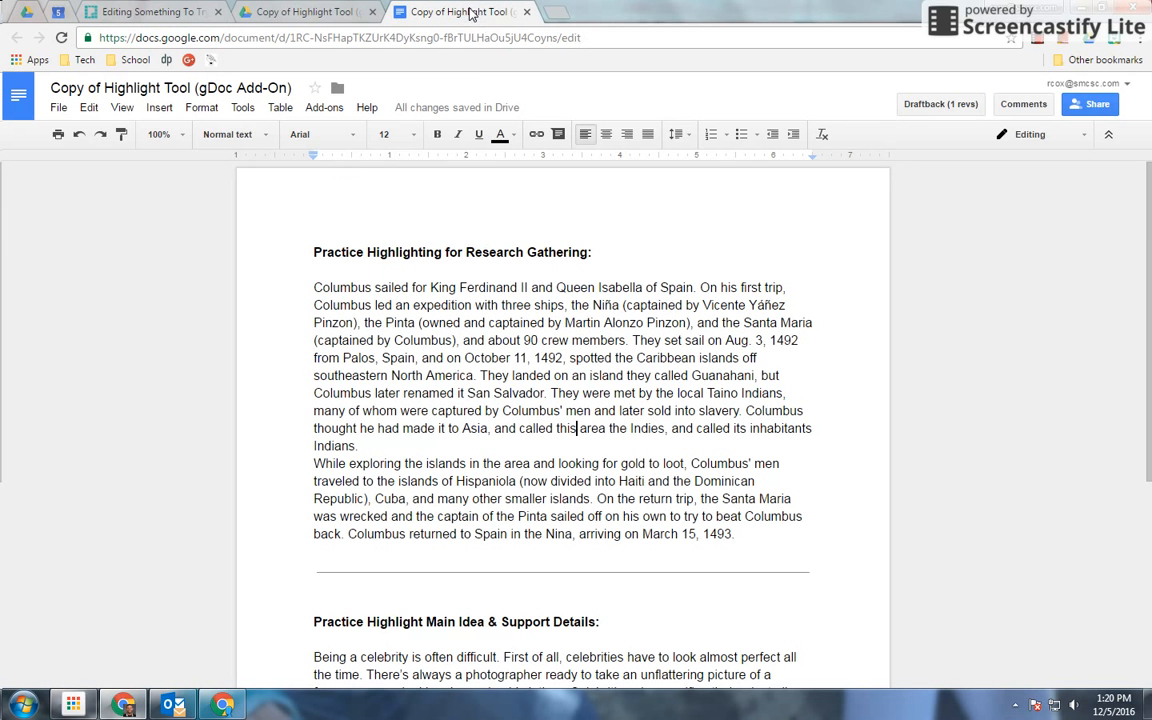
# - Start the Highlight Tool add-on in the practice document
pyautogui.click(322, 109)
pyautogui.moveTo(366, 187)
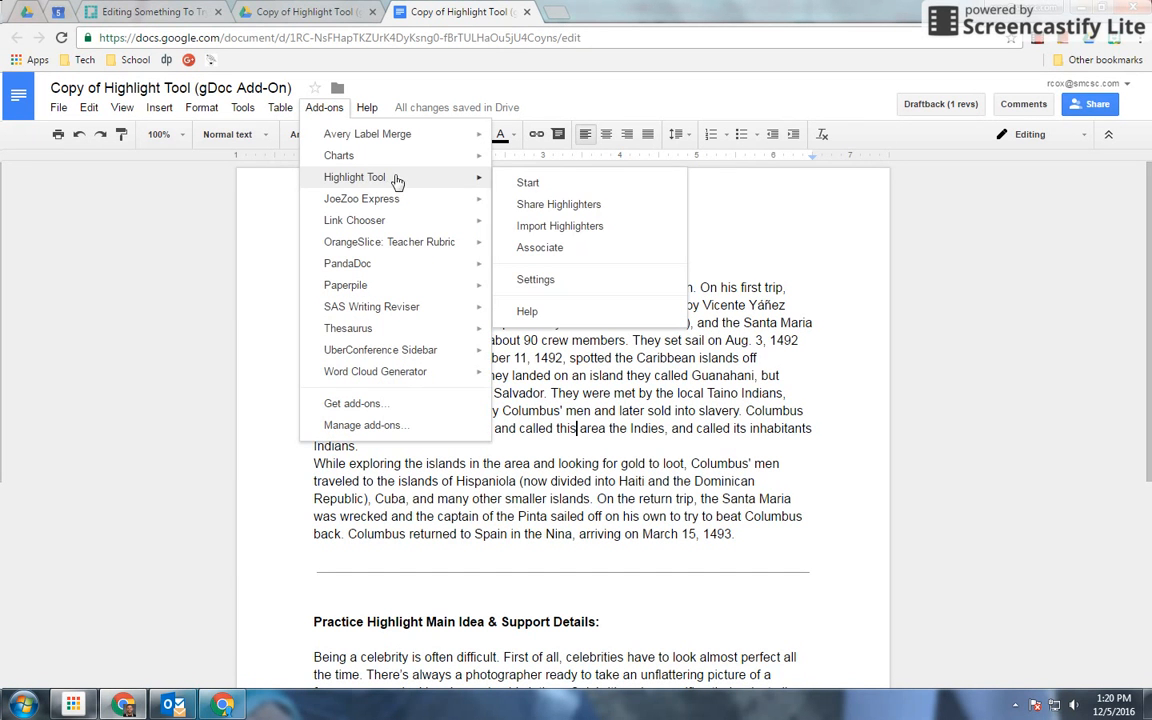
pyautogui.click(528, 184)
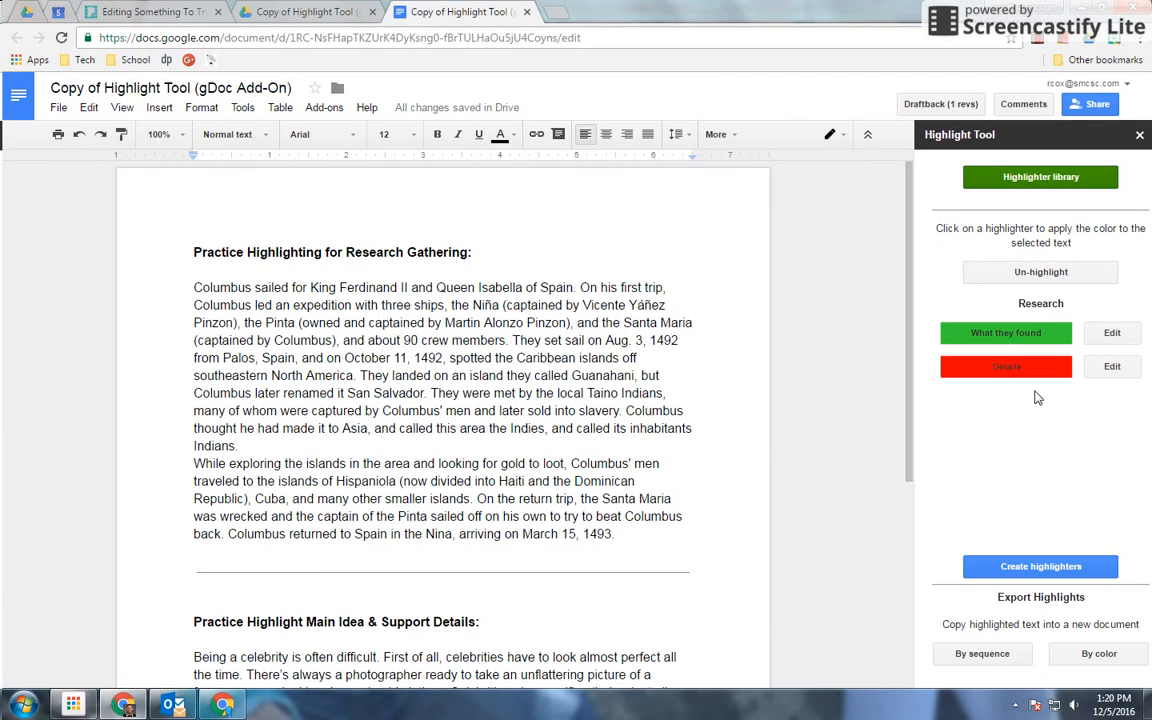
pyautogui.click(1043, 186)
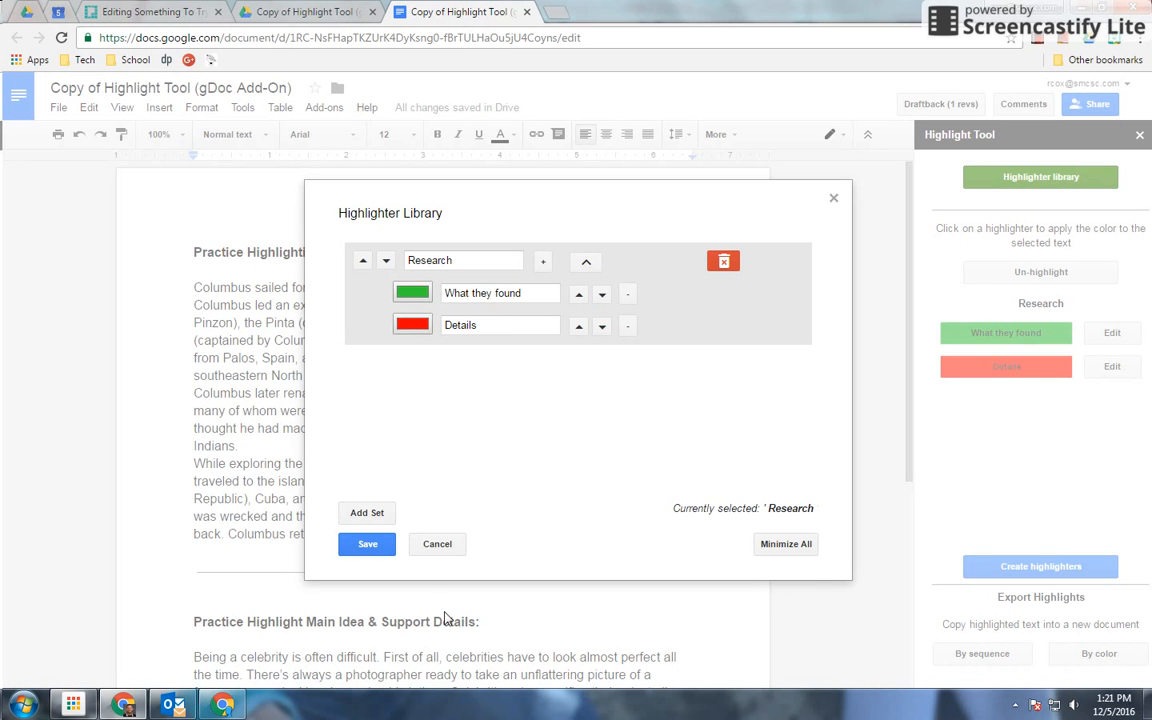
pyautogui.click(367, 512)
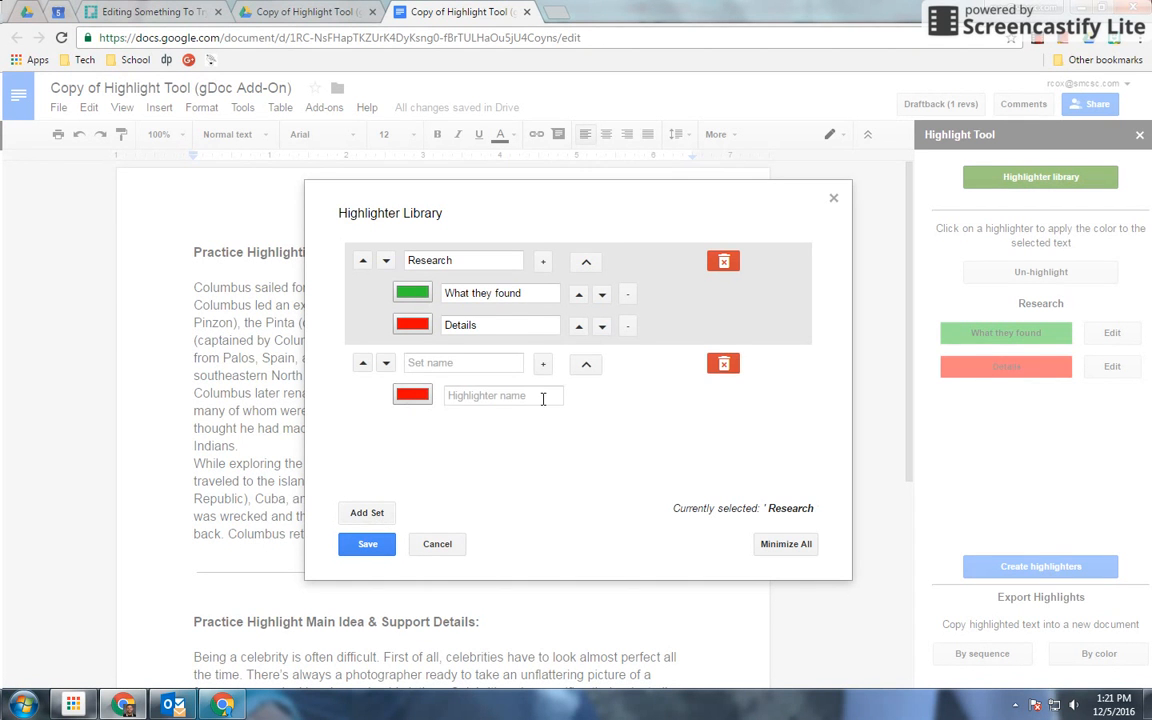
pyautogui.click(722, 364)
pyautogui.click(434, 546)
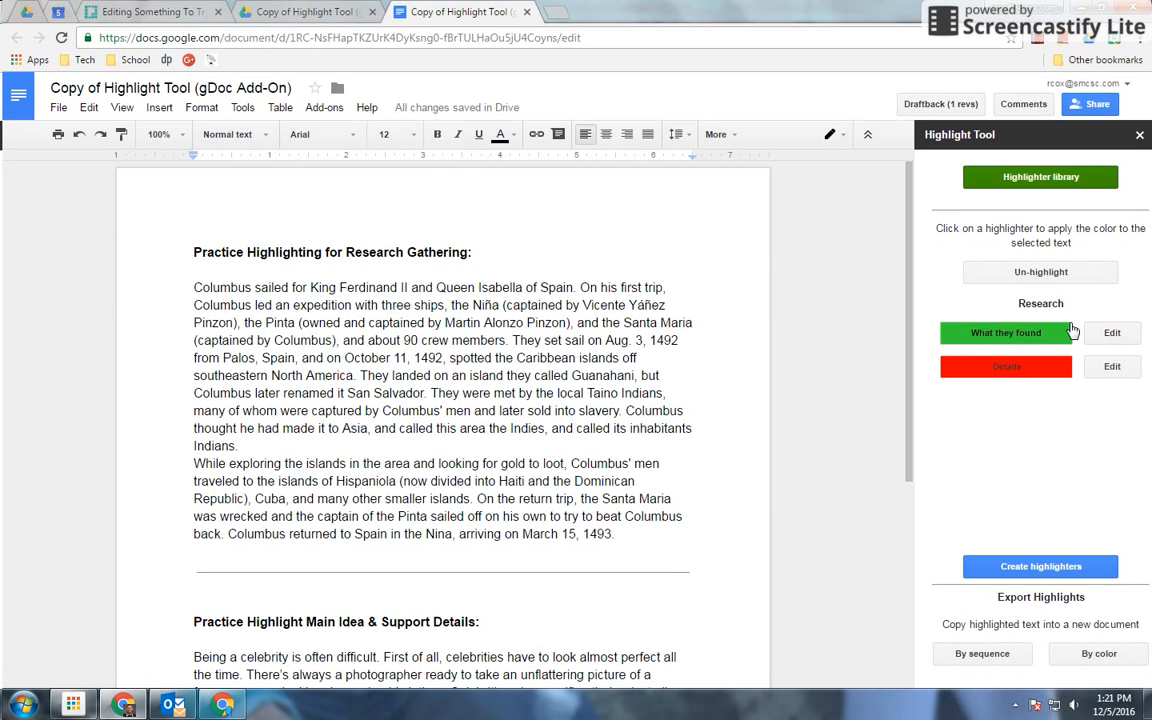
# - Create an orange highlighter named "new" in the Research set
pyautogui.click(1041, 568)
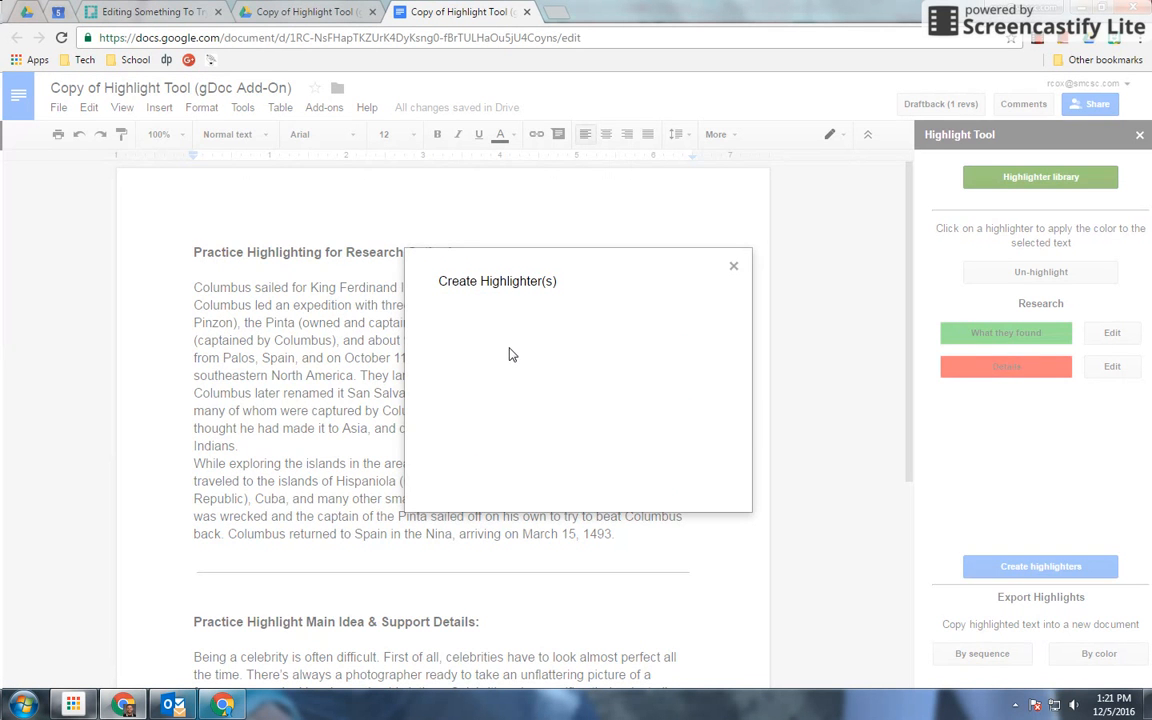
pyautogui.click(532, 317)
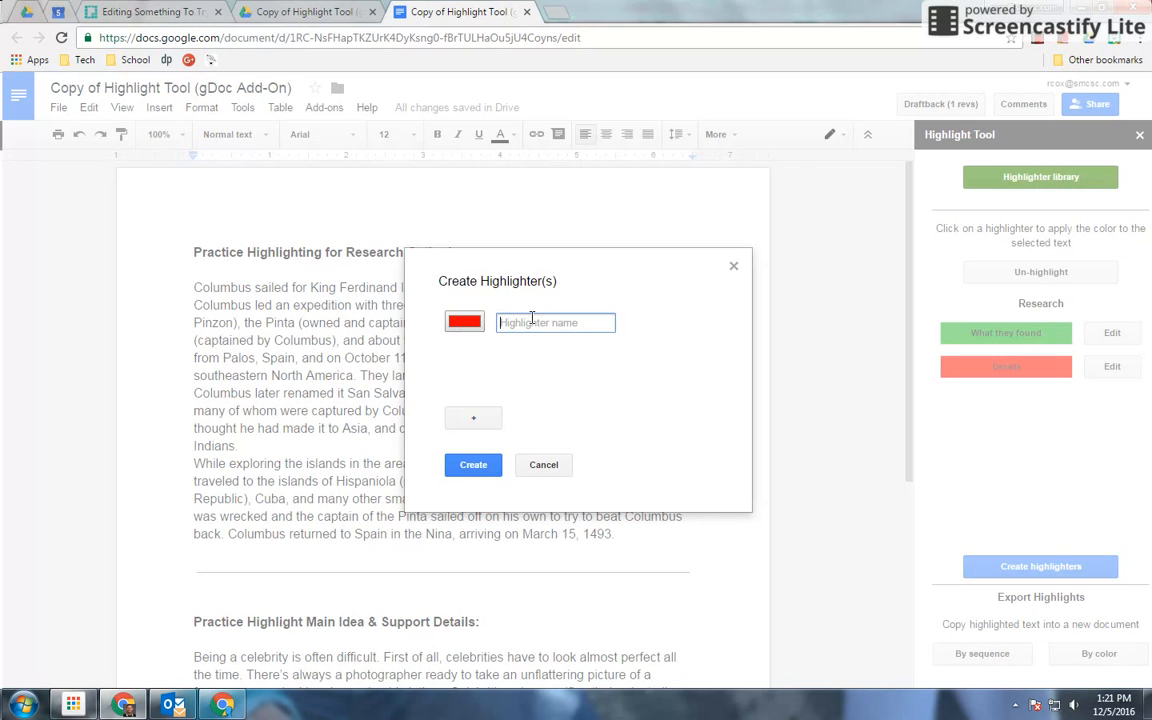
pyautogui.write('new')
pyautogui.click(472, 321)
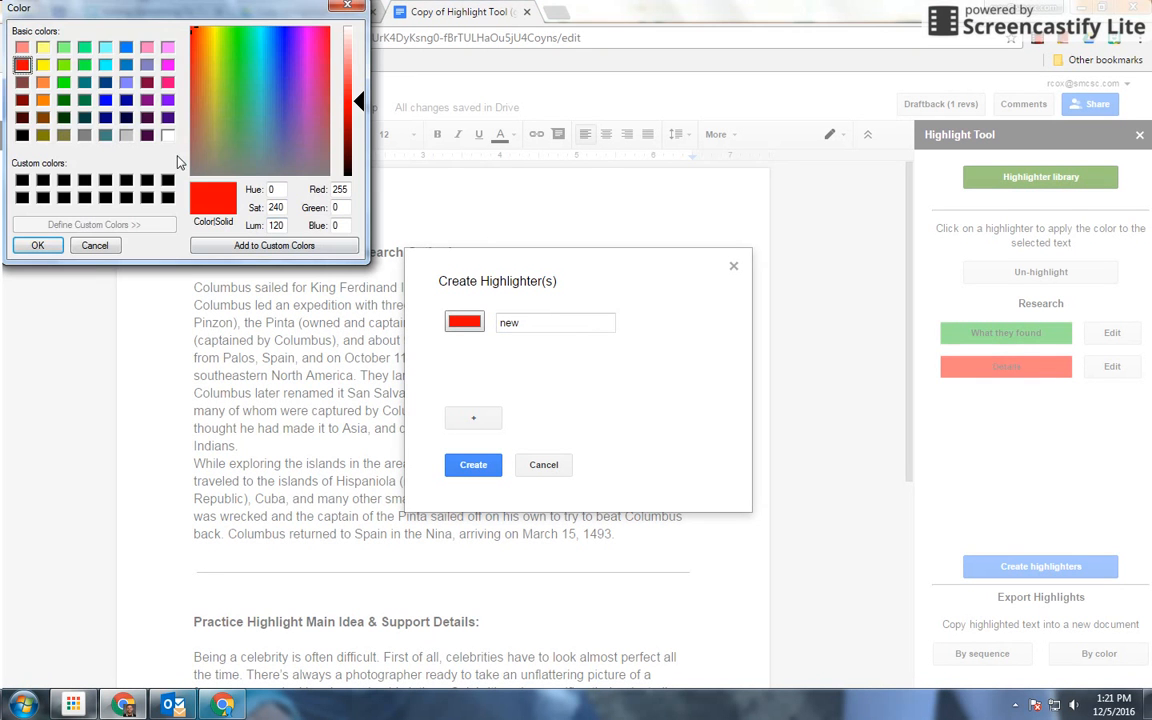
pyautogui.click(42, 82)
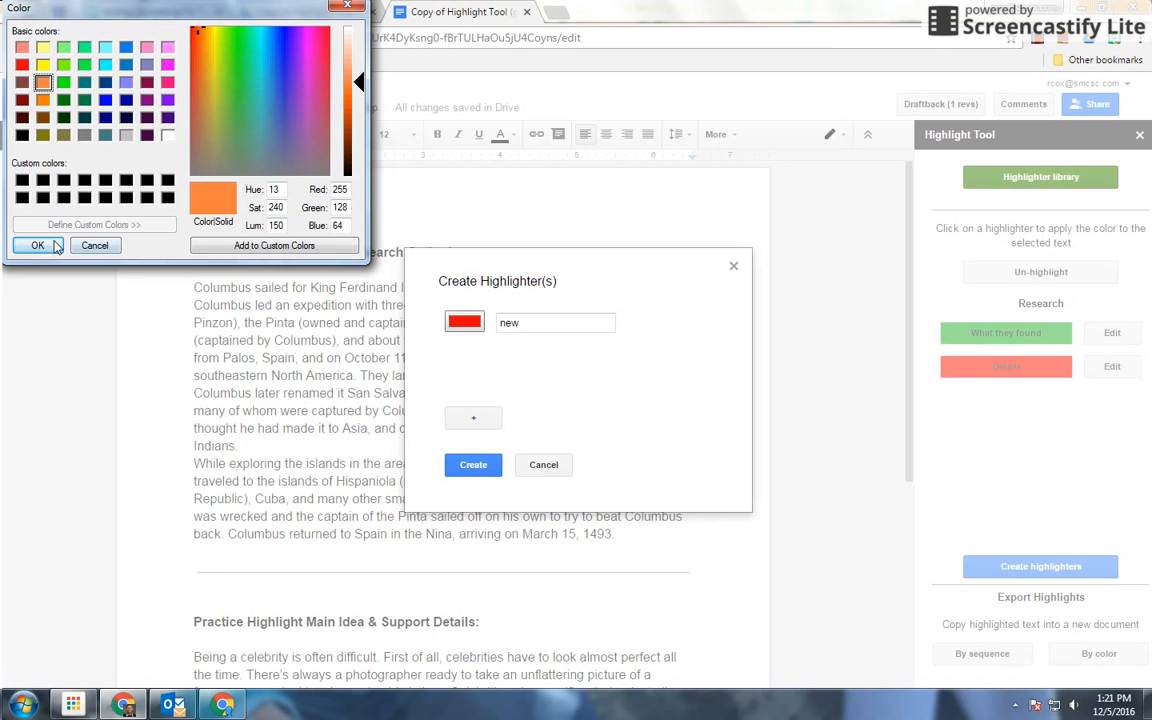
pyautogui.click(37, 245)
pyautogui.click(478, 465)
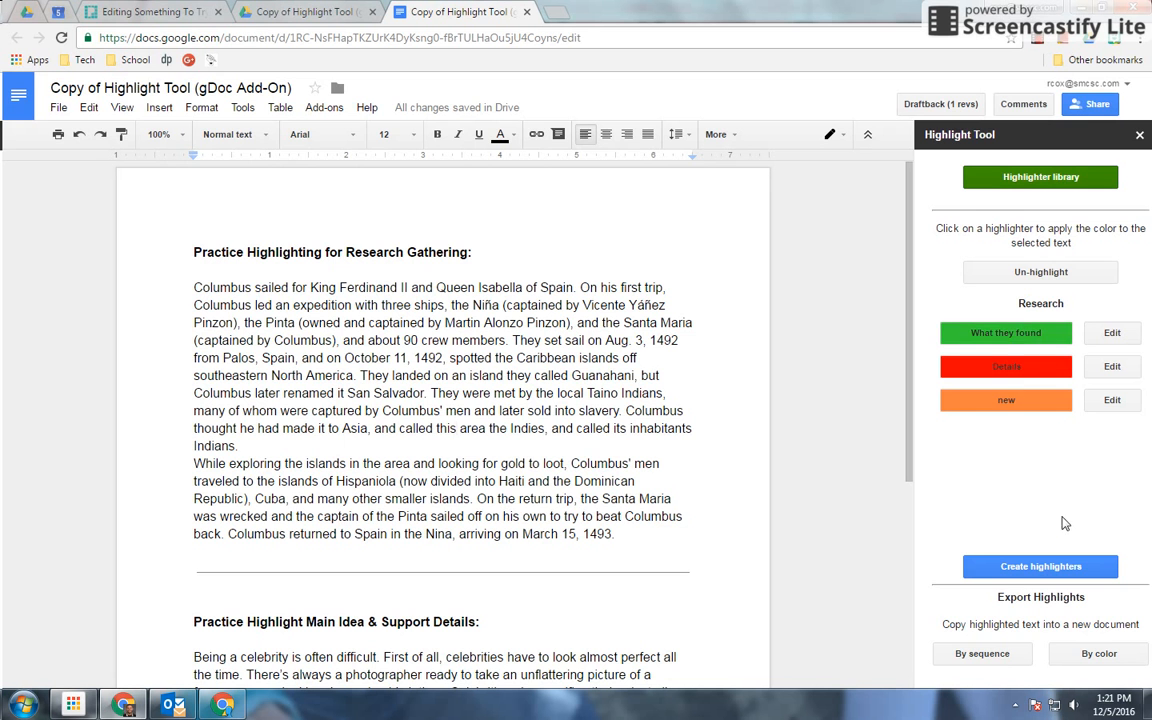
# - Delete the orange "new" highlighter from the Research set
pyautogui.click(1112, 402)
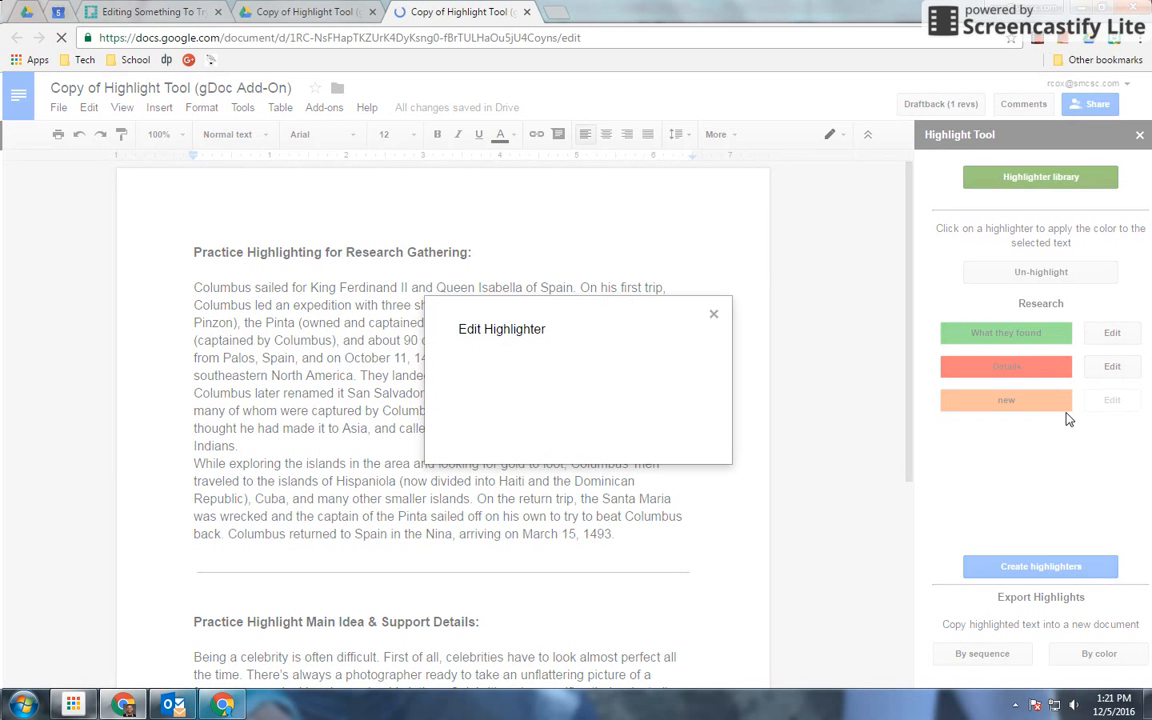
pyautogui.click(679, 418)
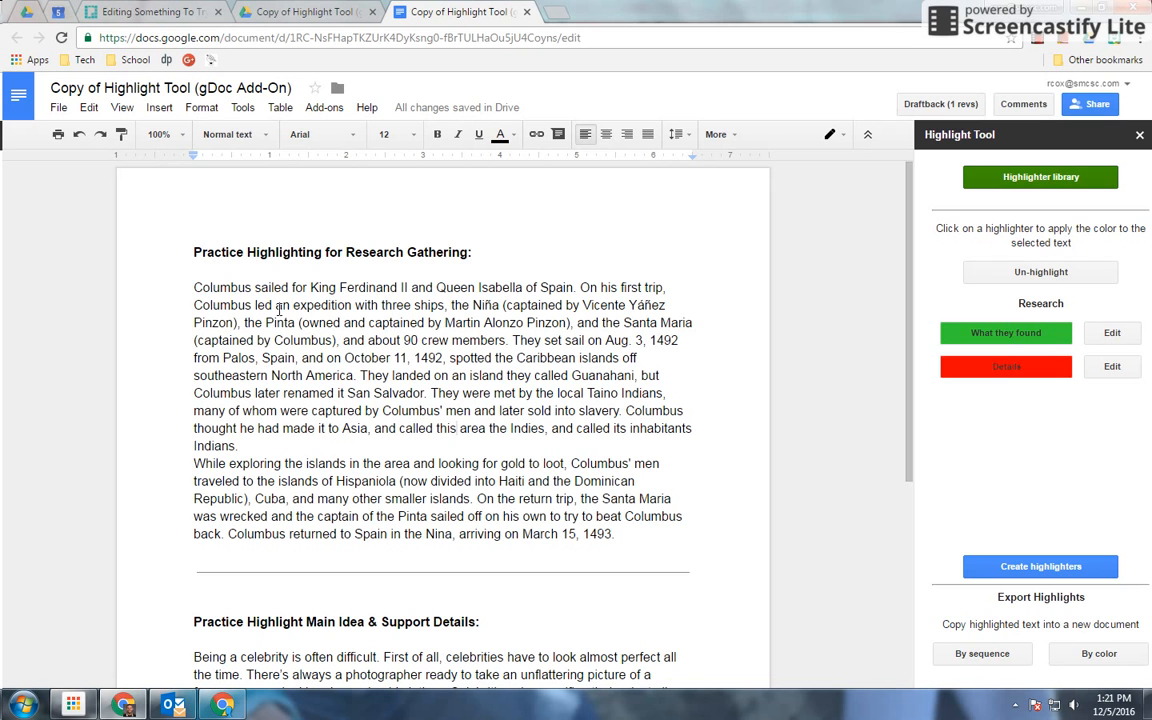
# - Highlight "Columbus sailed" with What they found and "hey were met" with Details in the first Columbus paragraph
pyautogui.moveTo(193, 288); pyautogui.dragTo(250, 287)
pyautogui.moveTo(193, 287); pyautogui.dragTo(289, 286)
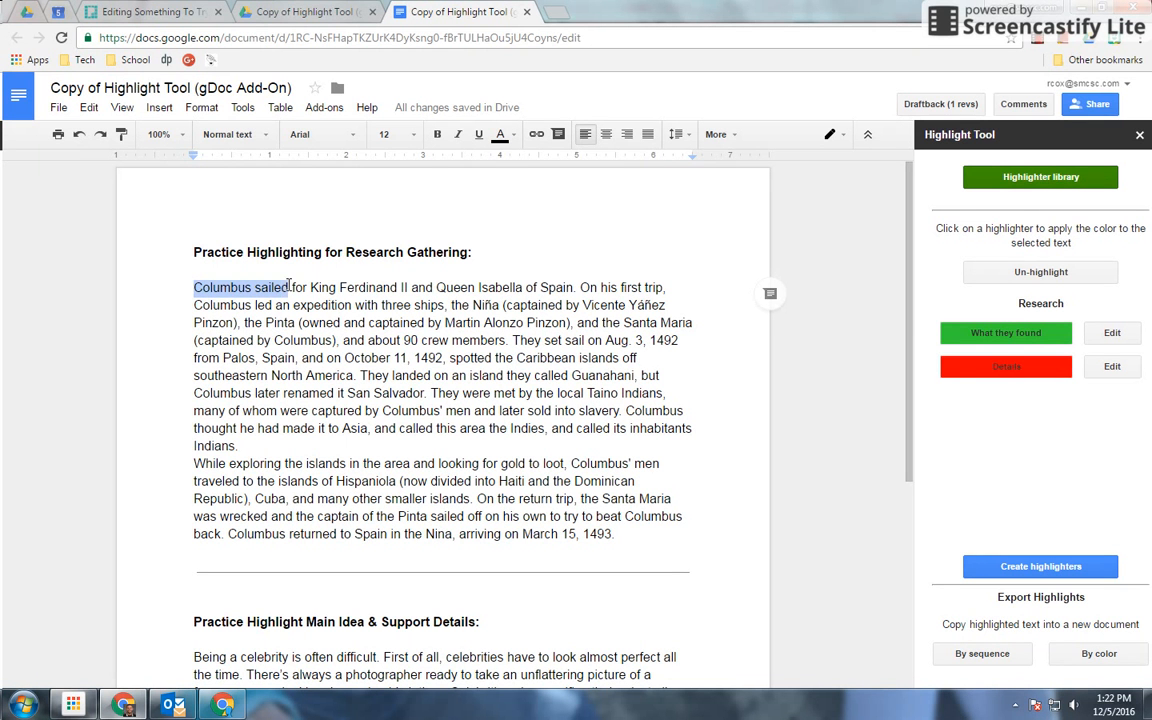
pyautogui.click(960, 336)
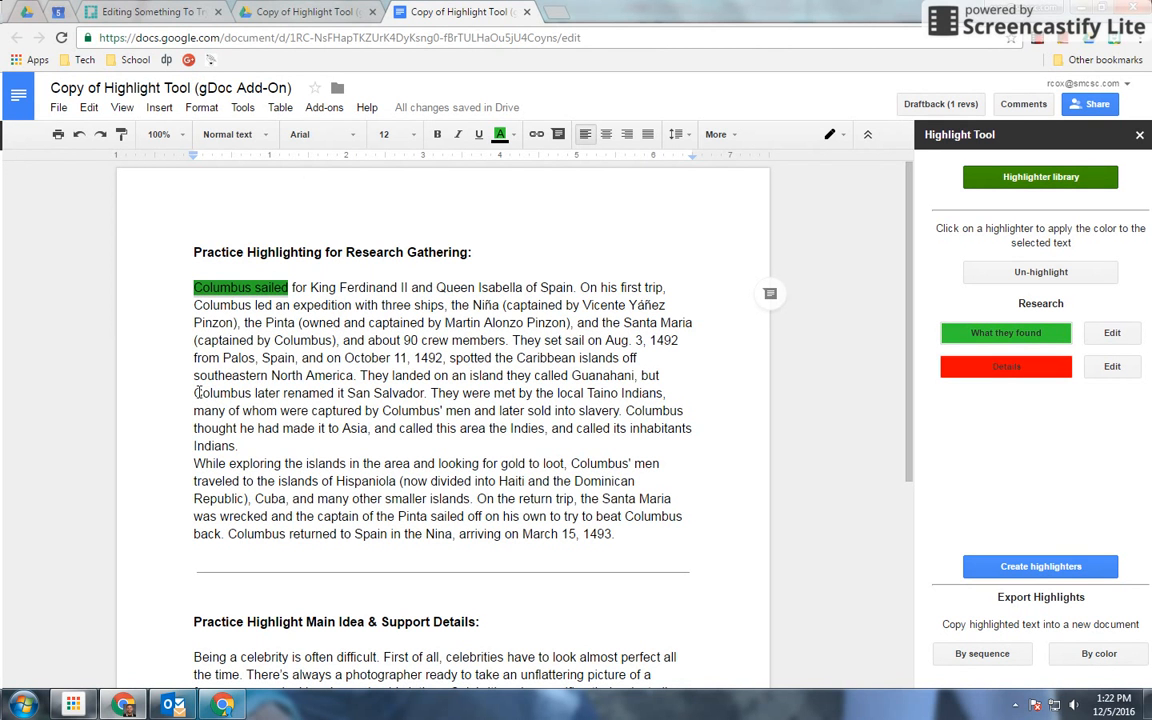
pyautogui.moveTo(437, 393); pyautogui.dragTo(515, 393)
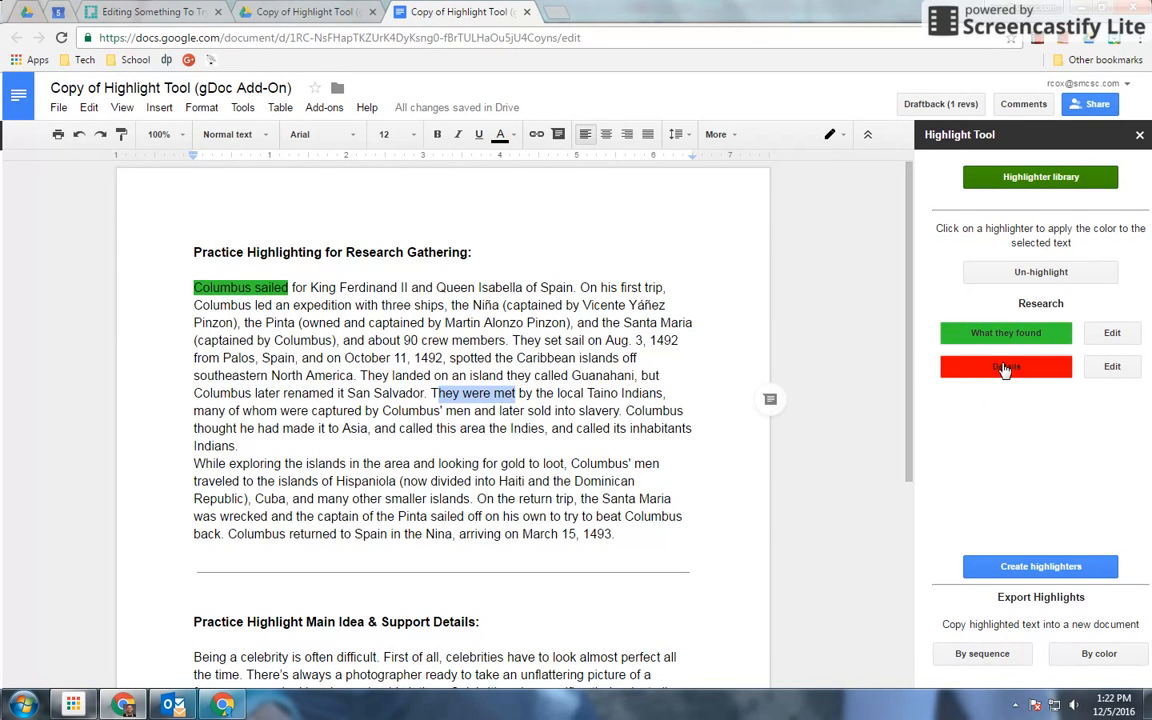
pyautogui.click(977, 366)
# - Highlight the Hispaniola to Cuba passage with What they found and the passage from "off on his own" to "arriving on M" with Details
pyautogui.moveTo(228, 484); pyautogui.dragTo(322, 498)
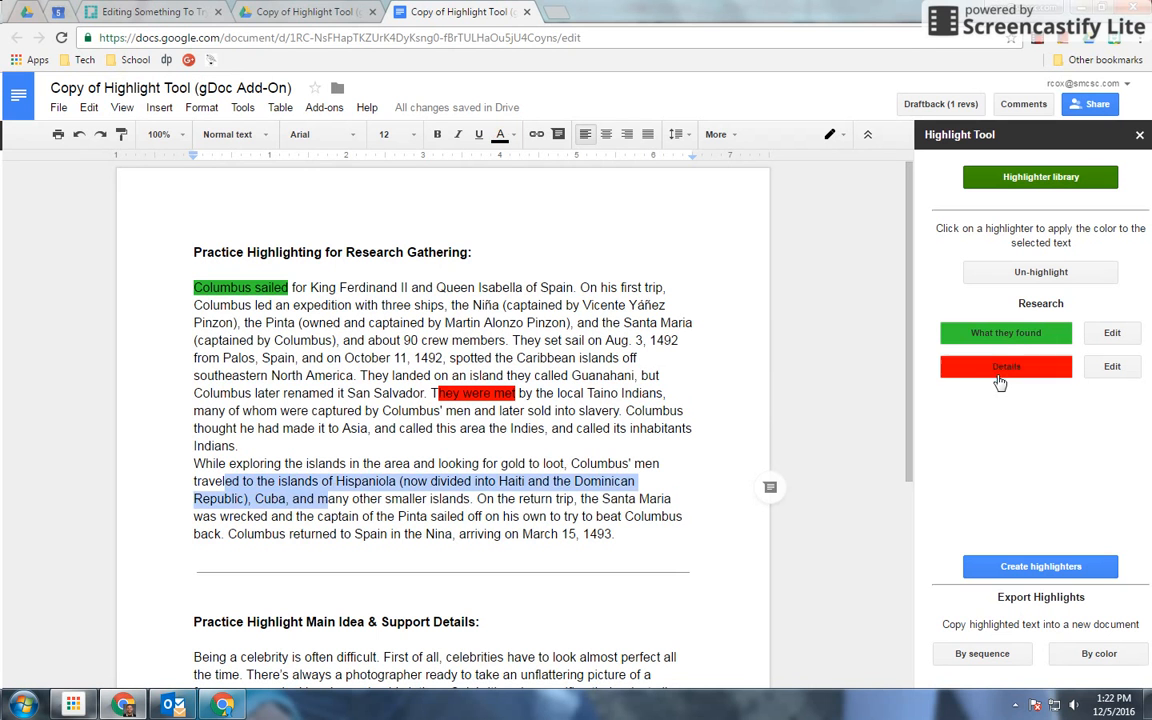
pyautogui.click(1005, 333)
pyautogui.moveTo(467, 516); pyautogui.dragTo(532, 534)
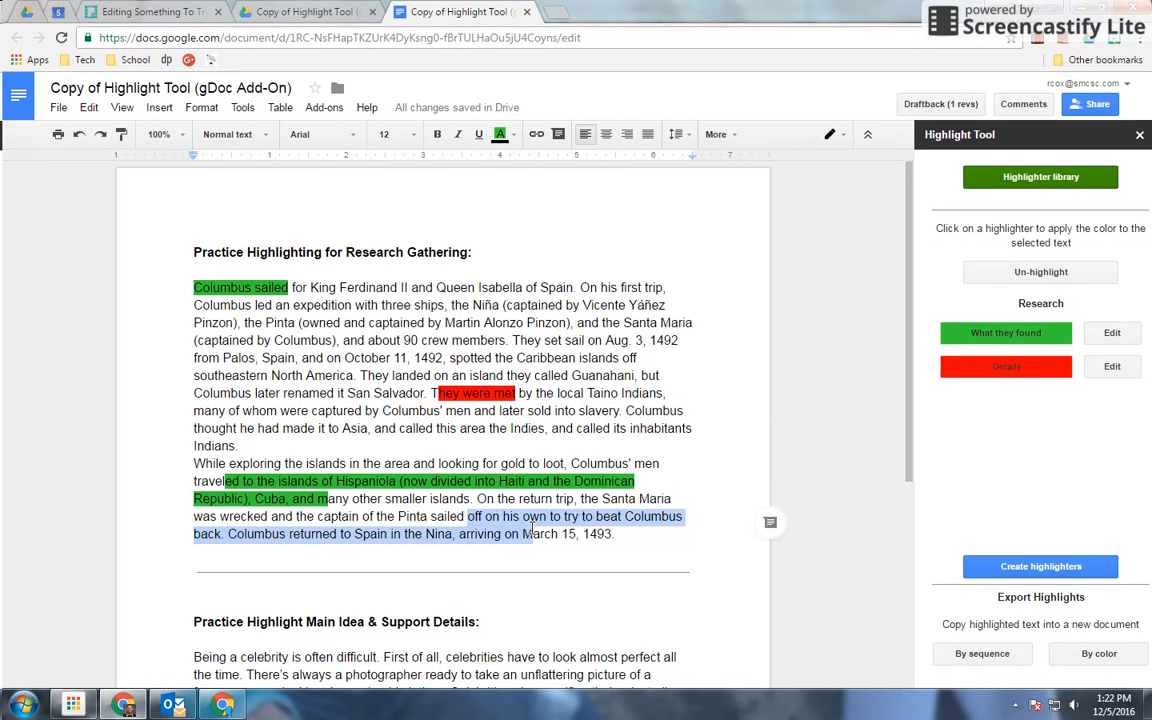
pyautogui.click(1012, 369)
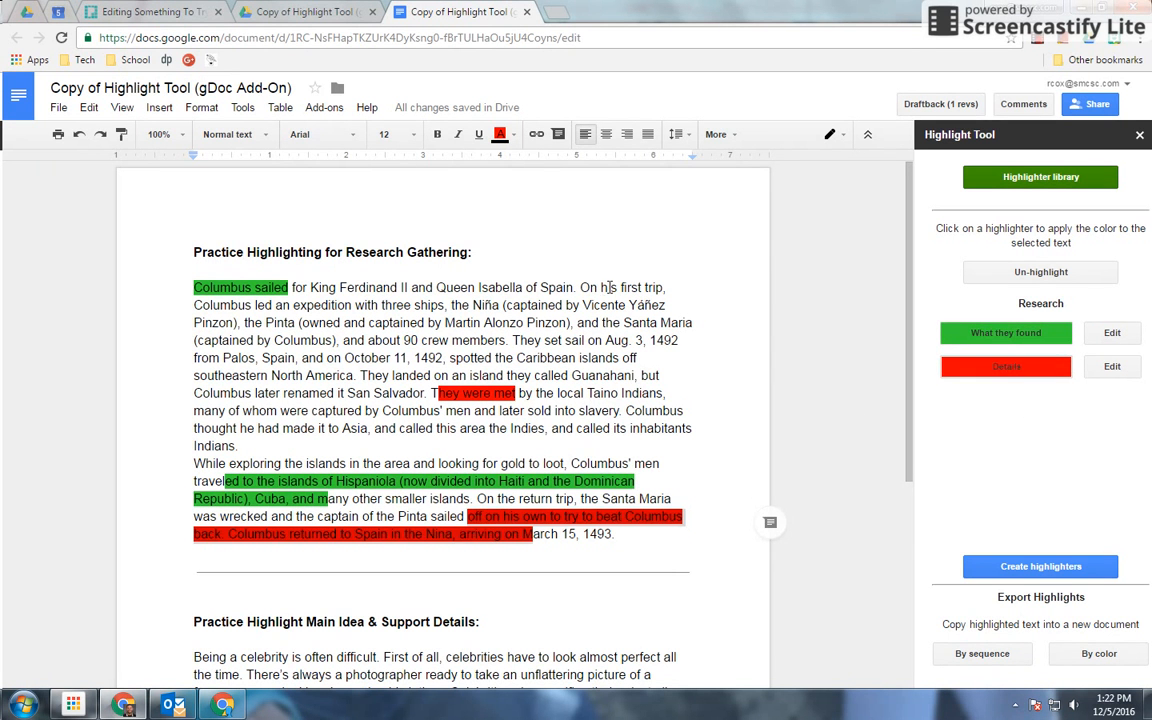
# - Highlight "his firs" in the opening Columbus lines with Details and "a photog" in the celebrity paragraph with What they found
pyautogui.moveTo(601, 287); pyautogui.dragTo(640, 287)
pyautogui.click(1006, 370)
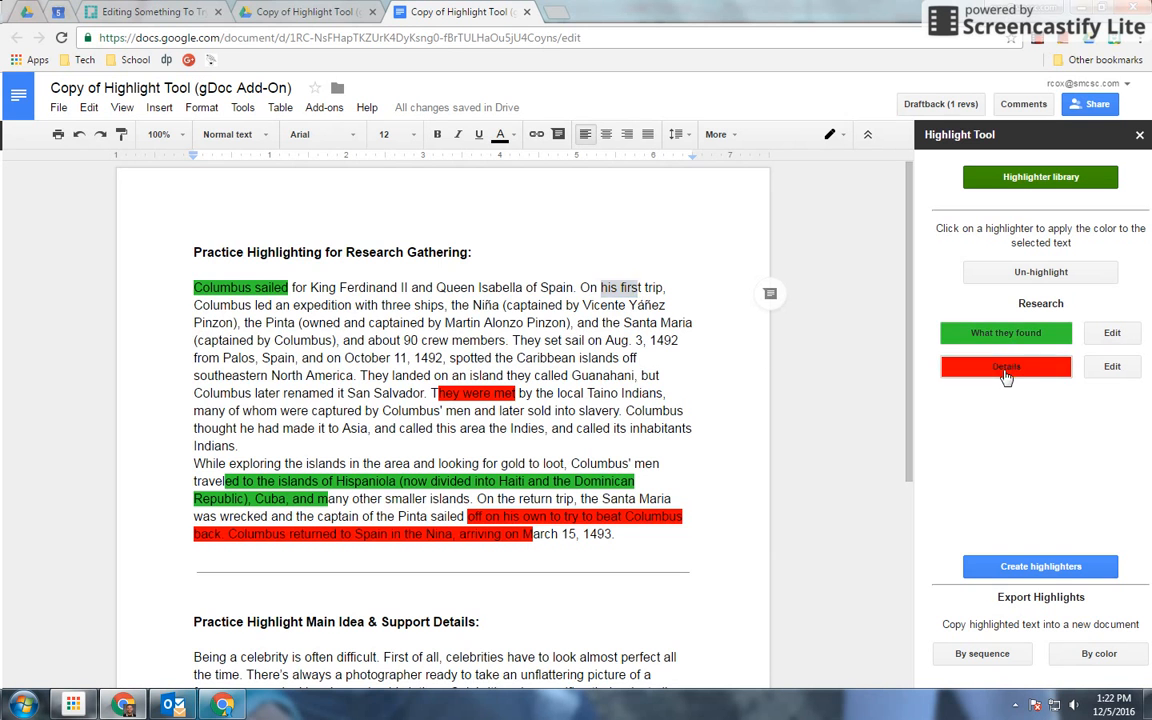
pyautogui.scroll(-3, 417, 530)
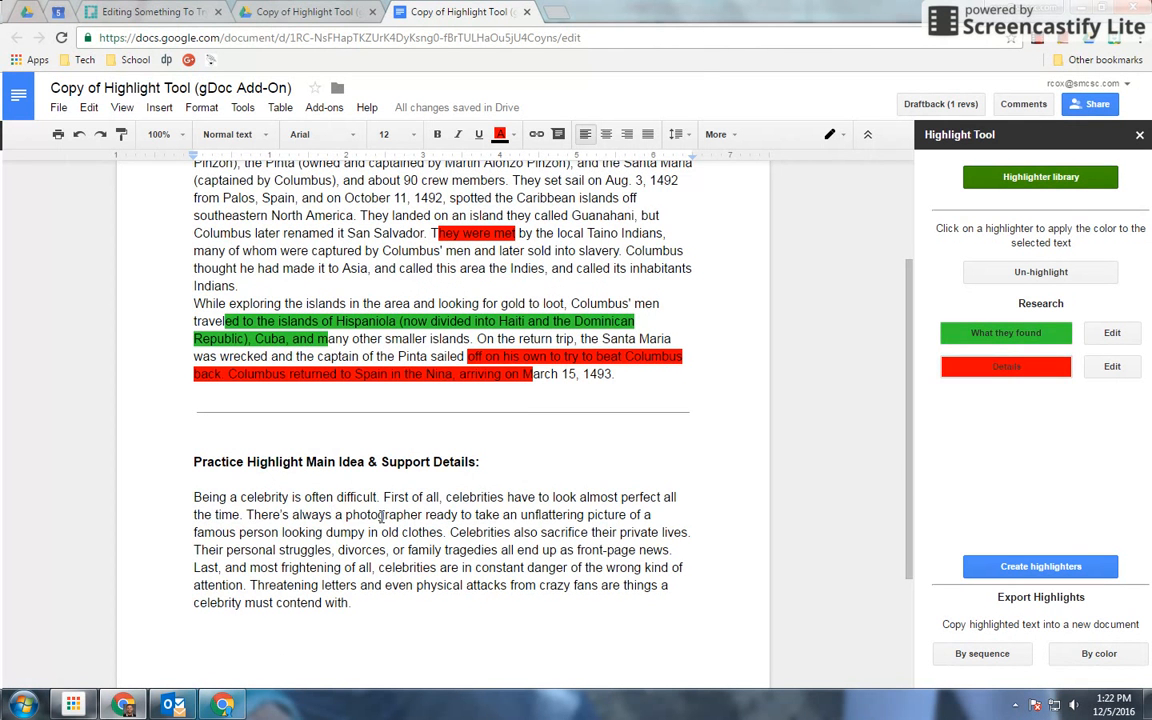
pyautogui.moveTo(383, 516); pyautogui.dragTo(333, 515)
pyautogui.click(1006, 333)
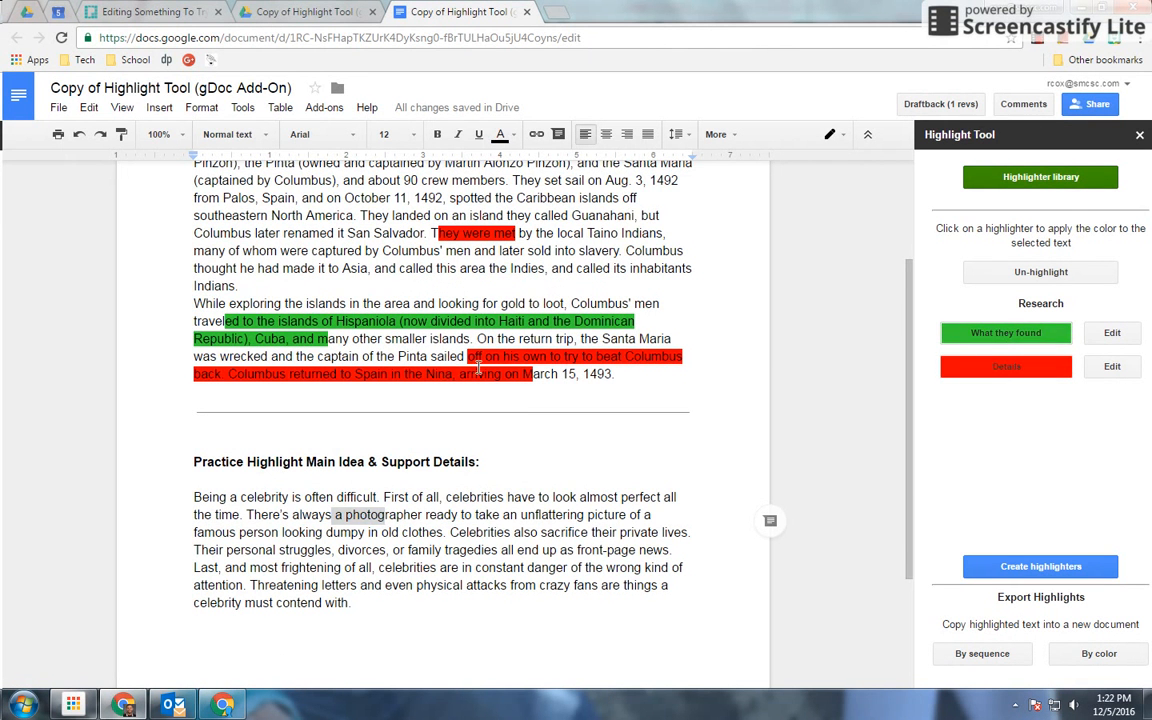
pyautogui.click(447, 530)
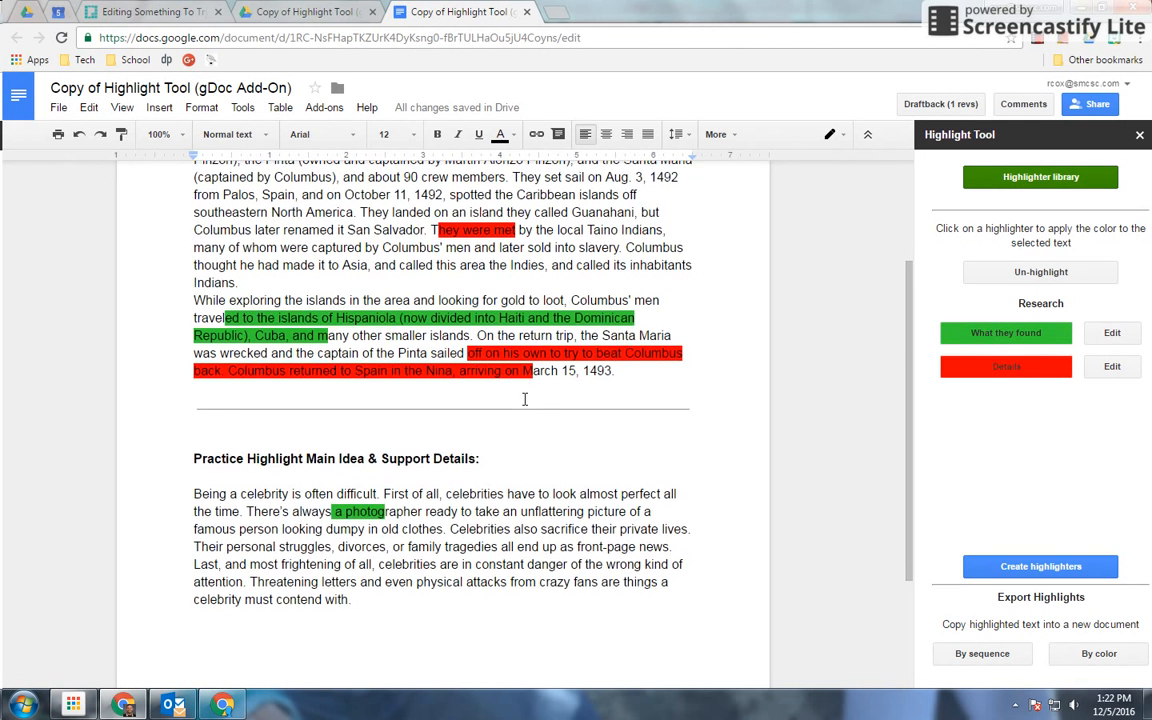
# - Export the highlighted text by color into this document
pyautogui.scroll(-3, 527, 397)
pyautogui.scroll(4, 601, 352)
pyautogui.scroll(3, 601, 352)
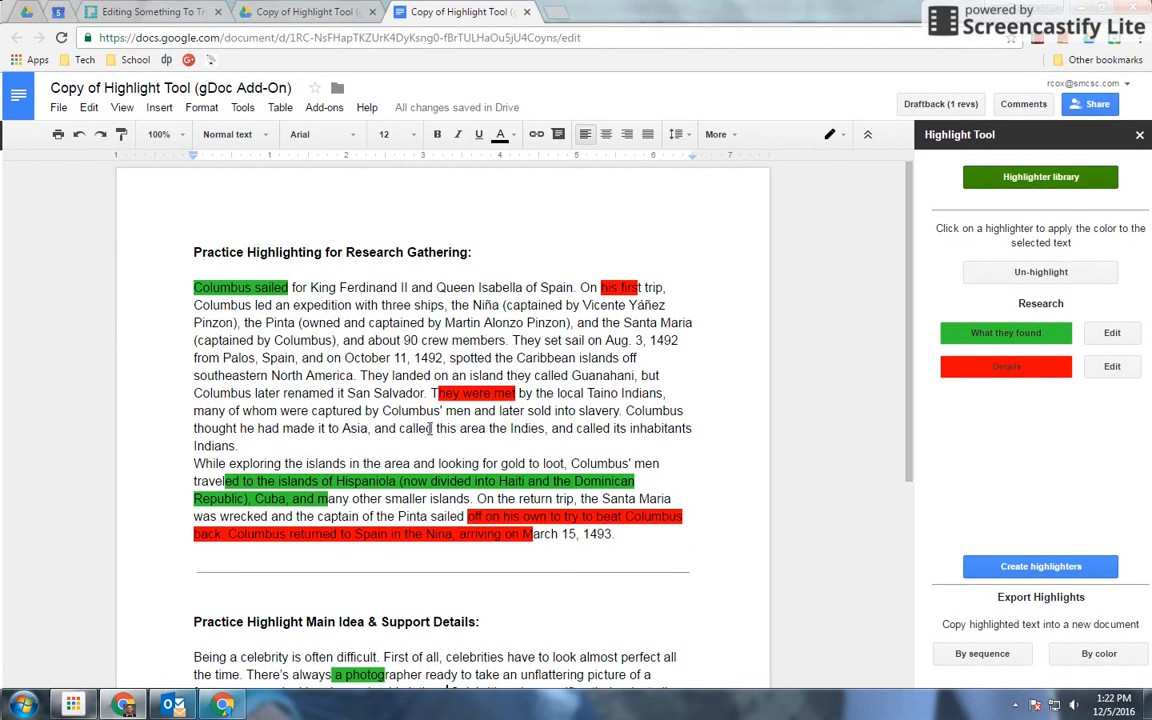
pyautogui.click(1095, 655)
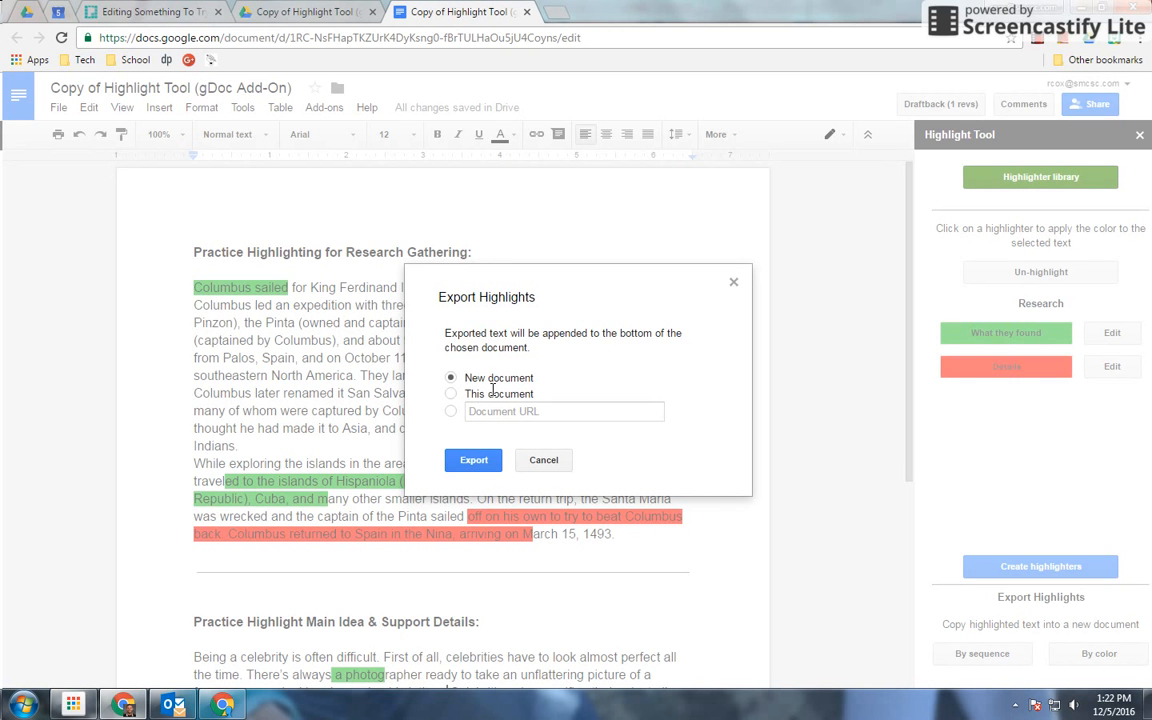
pyautogui.click(494, 395)
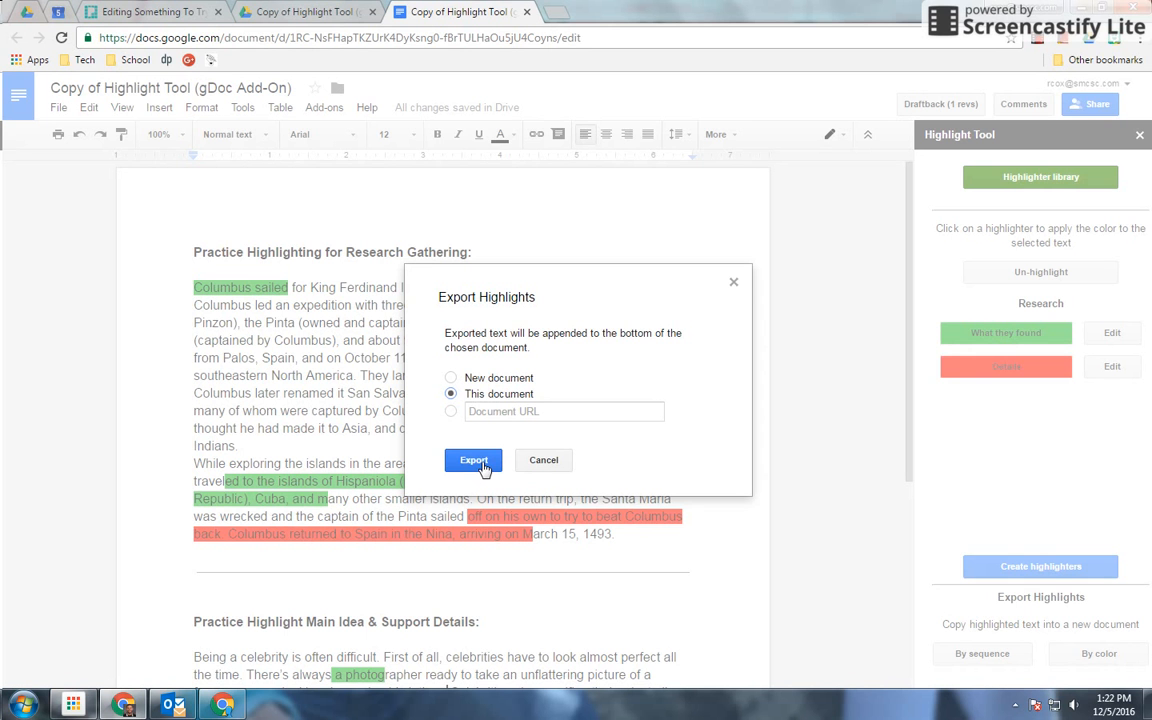
pyautogui.click(474, 461)
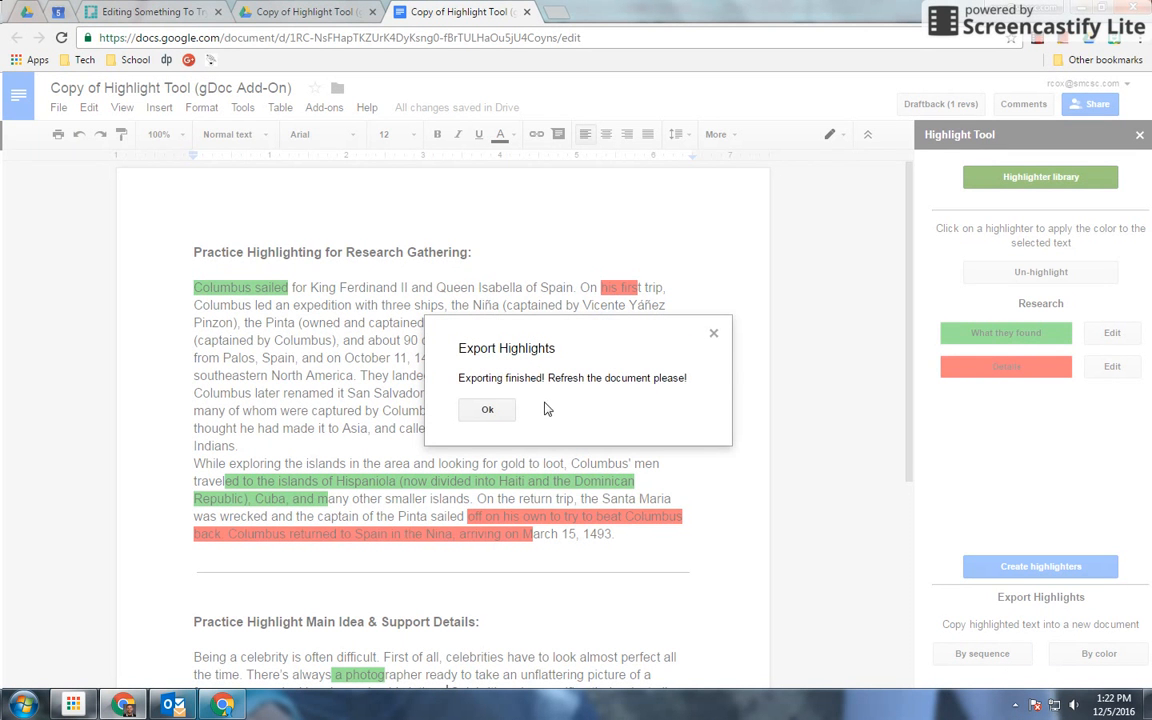
pyautogui.click(487, 413)
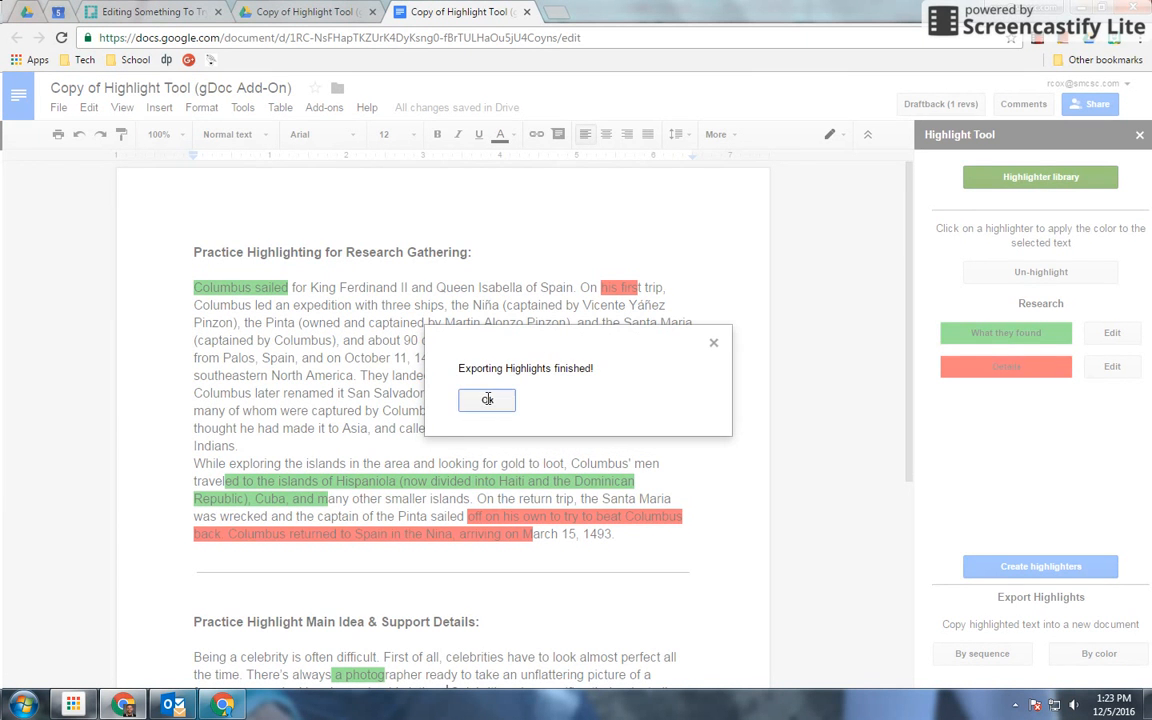
# - Reload the document after the export and examine the Labeling Key and the color-sorted highlight table following the practice text
pyautogui.click(487, 399)
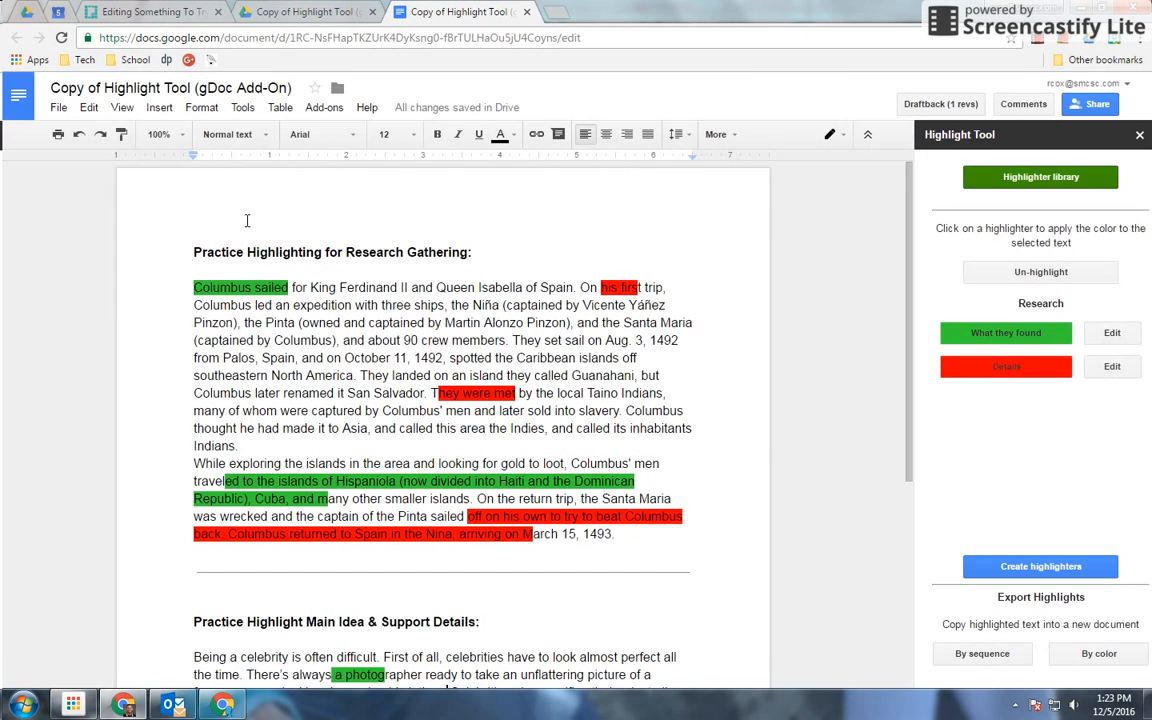
pyautogui.click(61, 38)
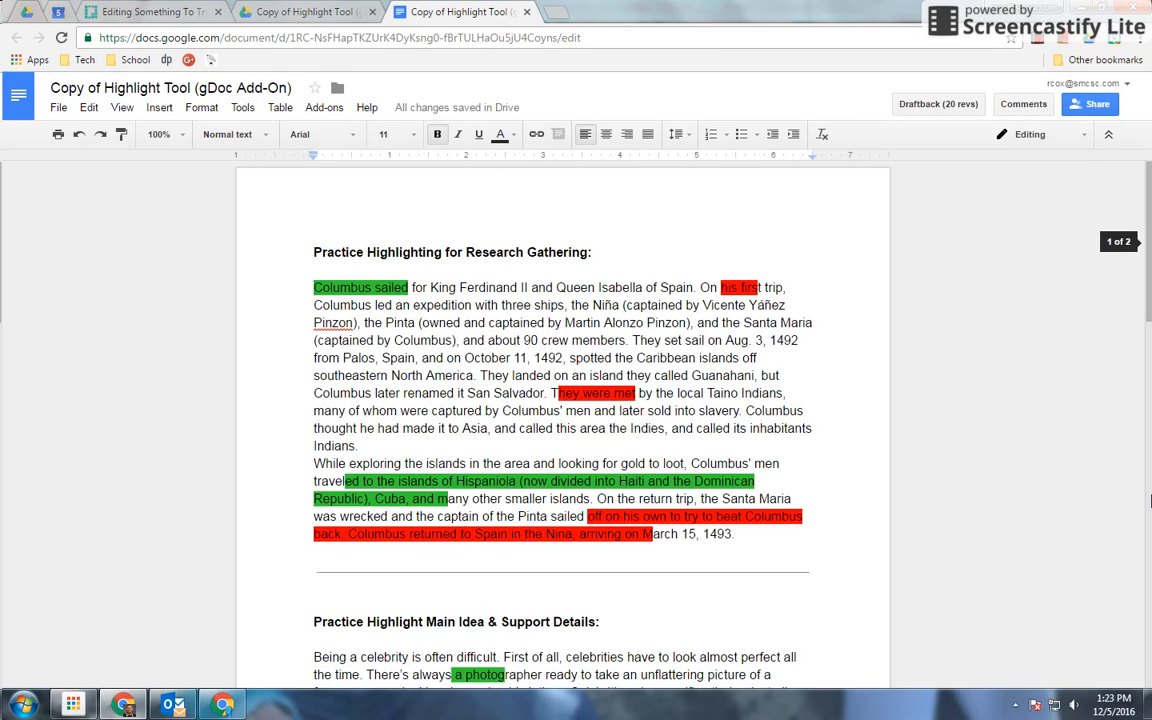
pyautogui.scroll(-4, 316, 300)
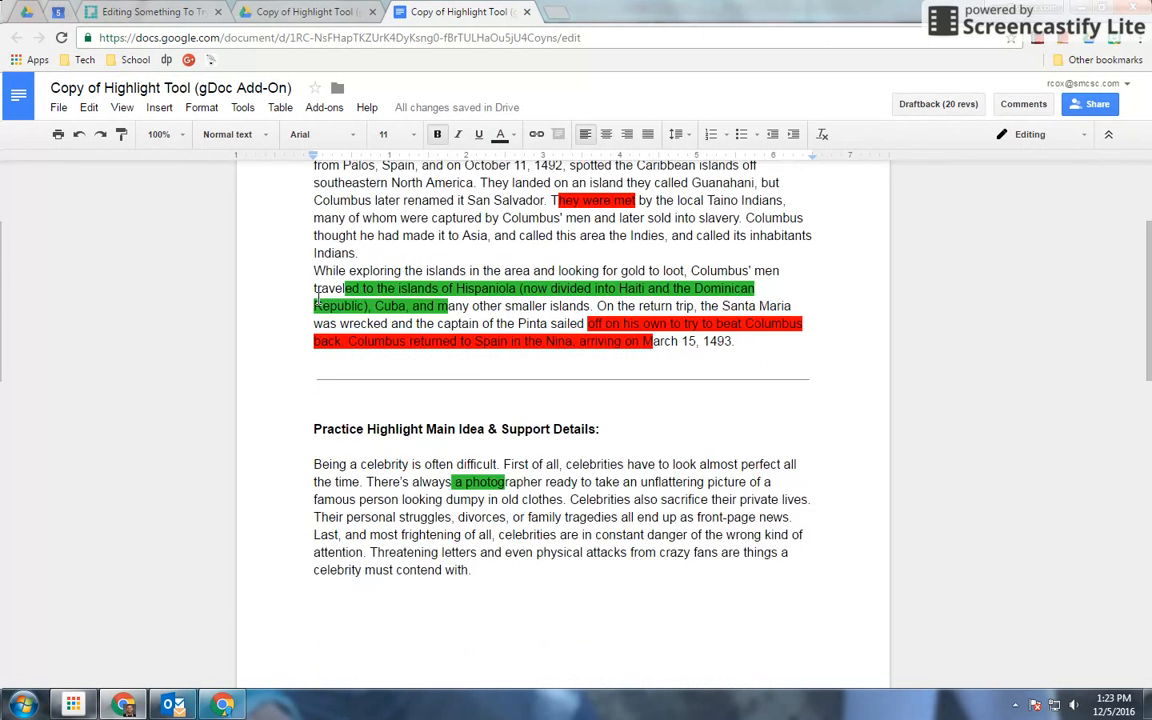
pyautogui.scroll(-6, 316, 300)
pyautogui.scroll(1, 319, 301)
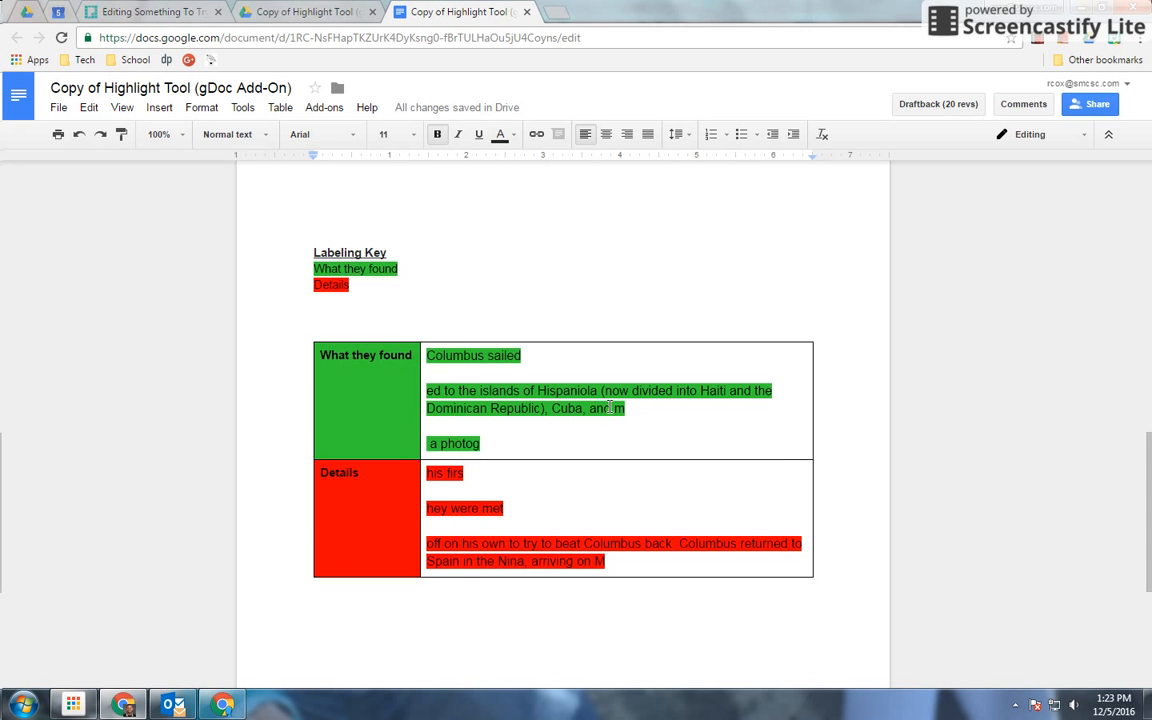
pyautogui.scroll(1, 383, 356)
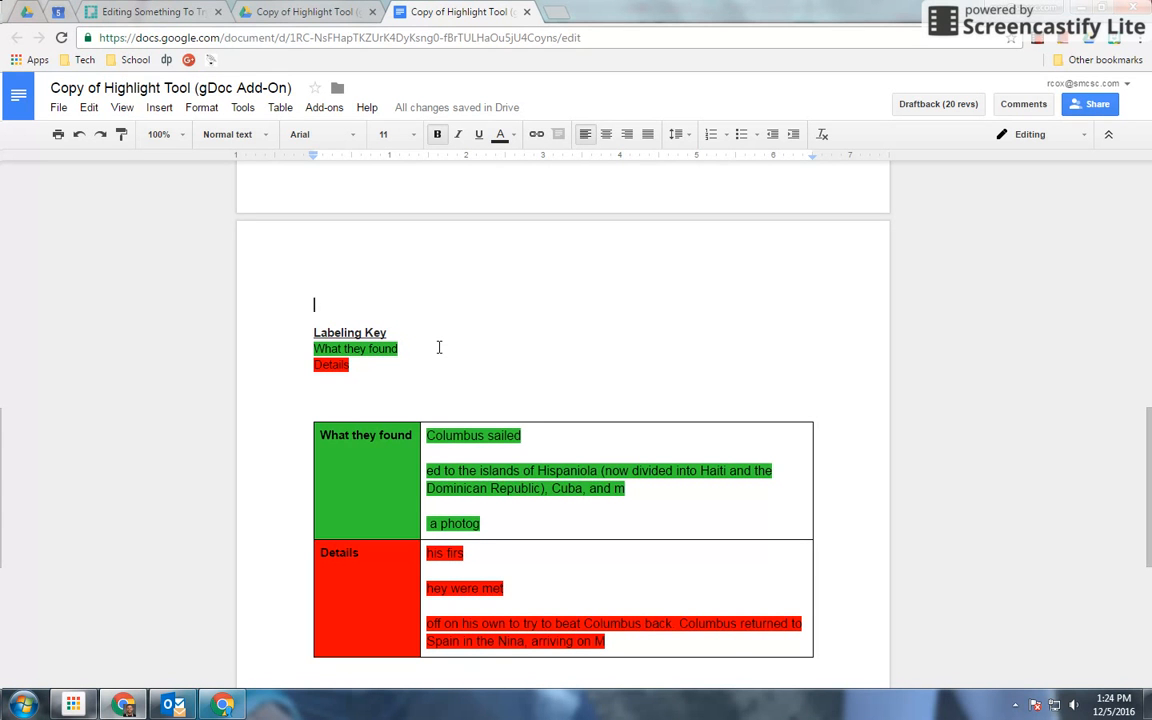
# - Show the Highlight Tool add-on's commands for sharing and importing highlighters
pyautogui.click(324, 107)
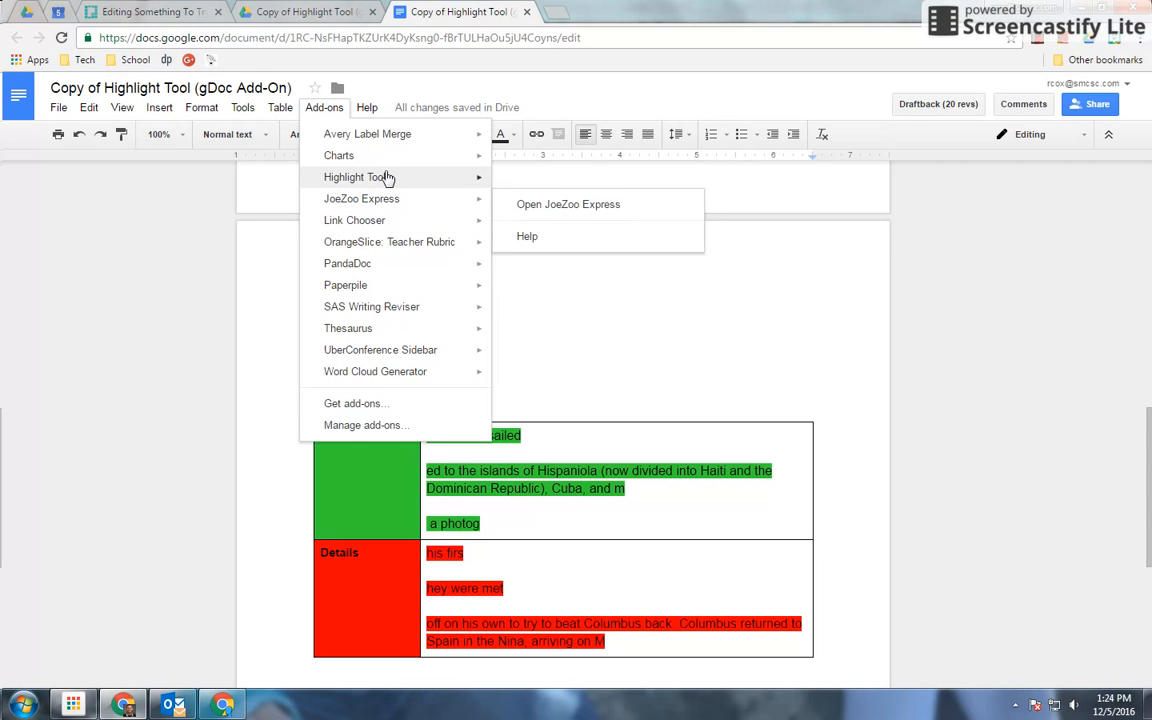
pyautogui.moveTo(390, 176)
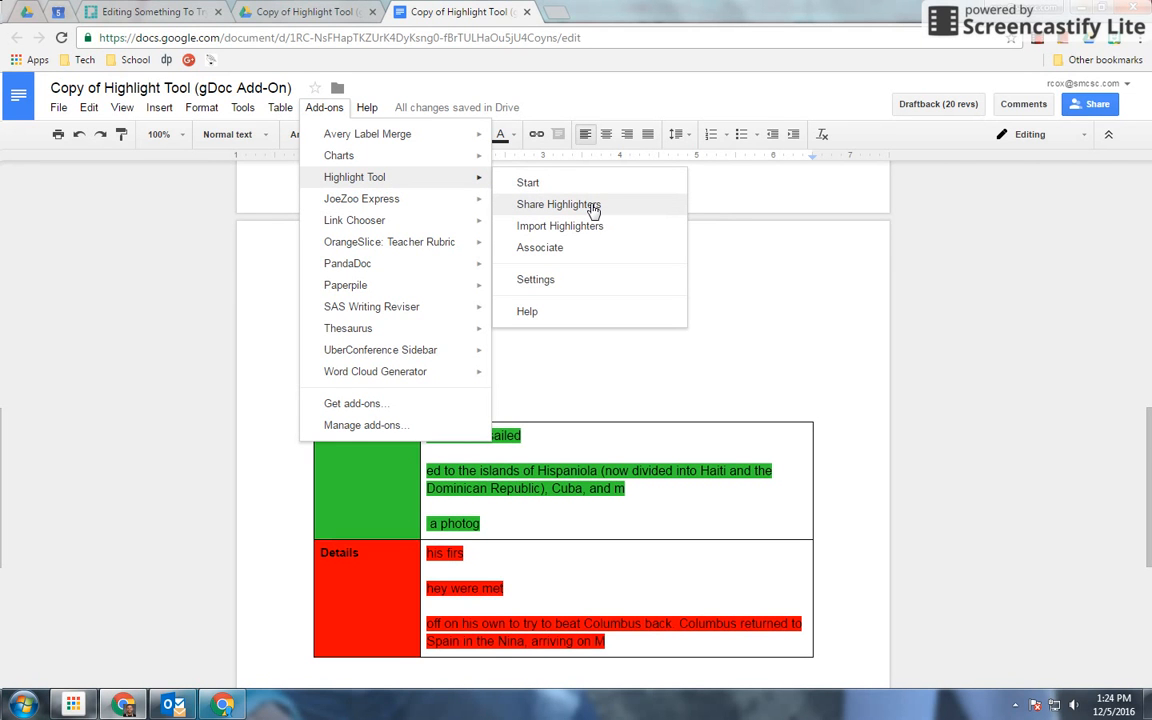